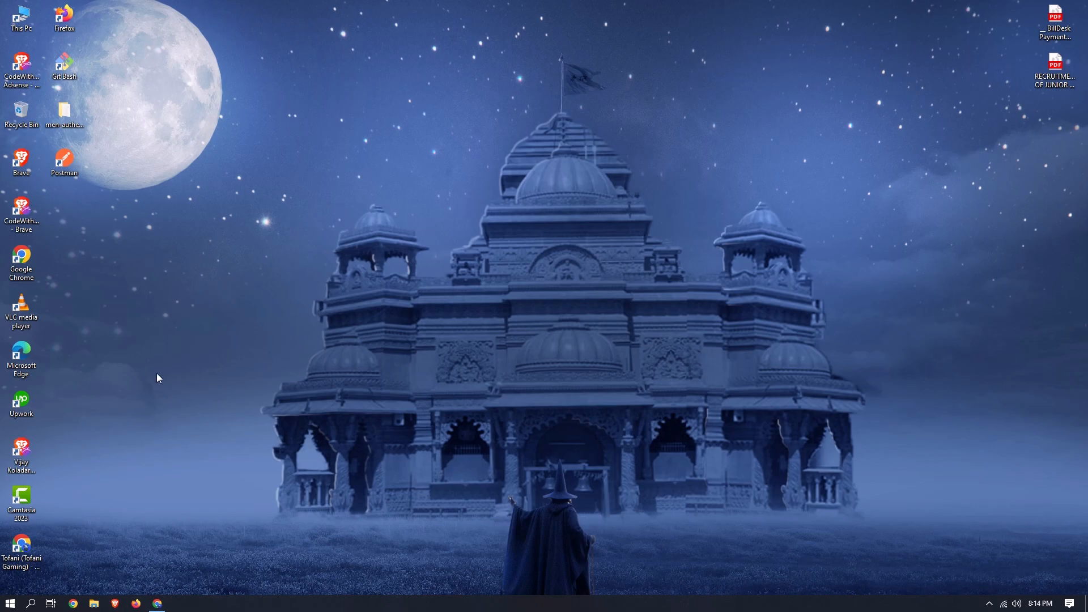
- Open Chrome, search the web for "mongodb community server" and open the MongoDB Community Server Download page
left_click(157, 603)
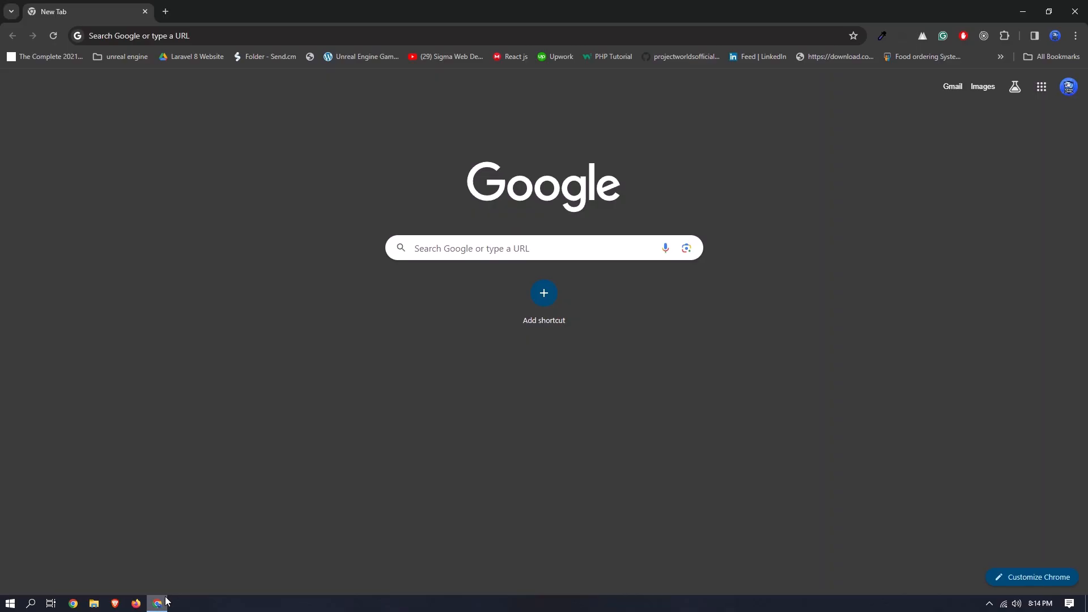
left_click(207, 40)
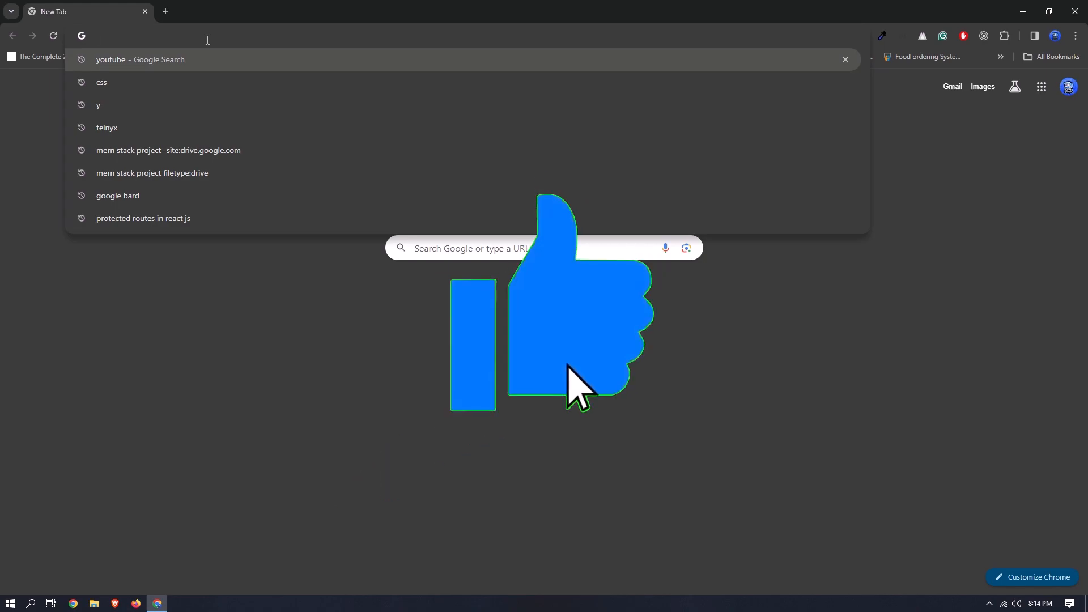
type("mo")
type("ngo")
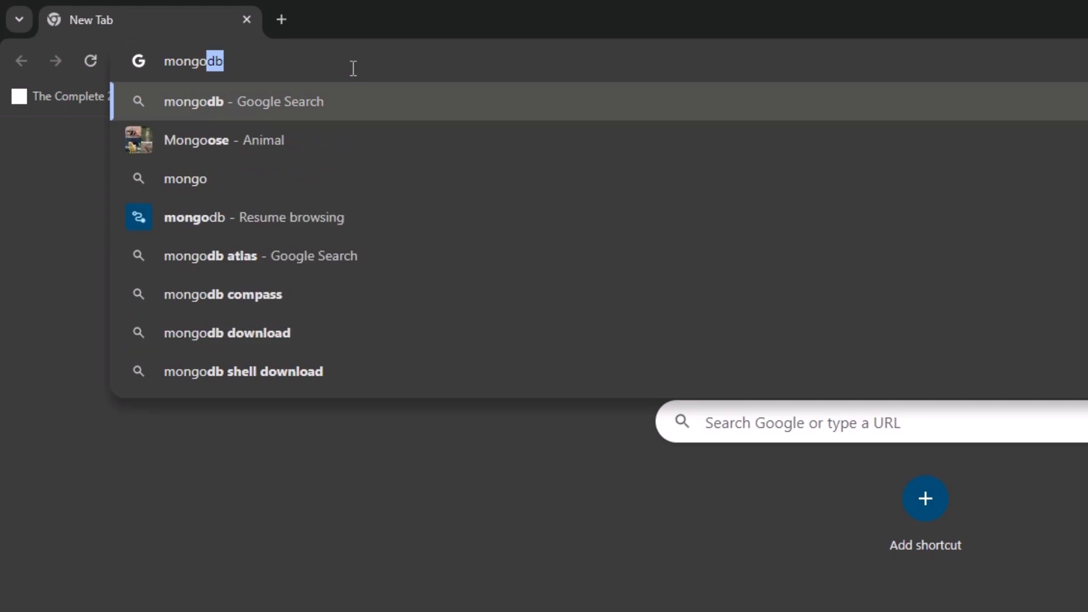
type(" commu")
key("Down")
key("Return")
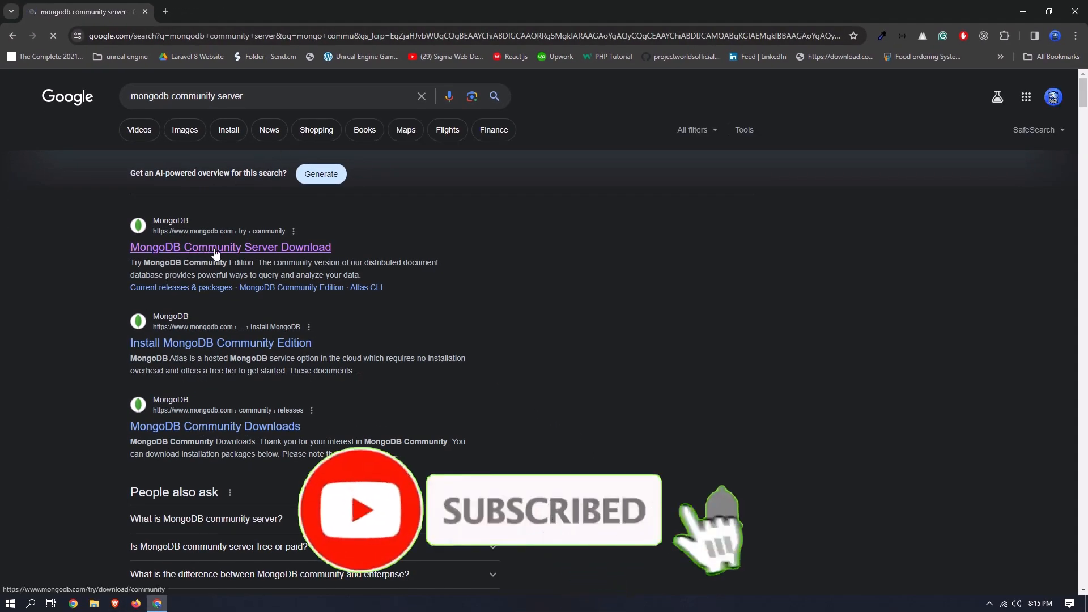
left_click(215, 249)
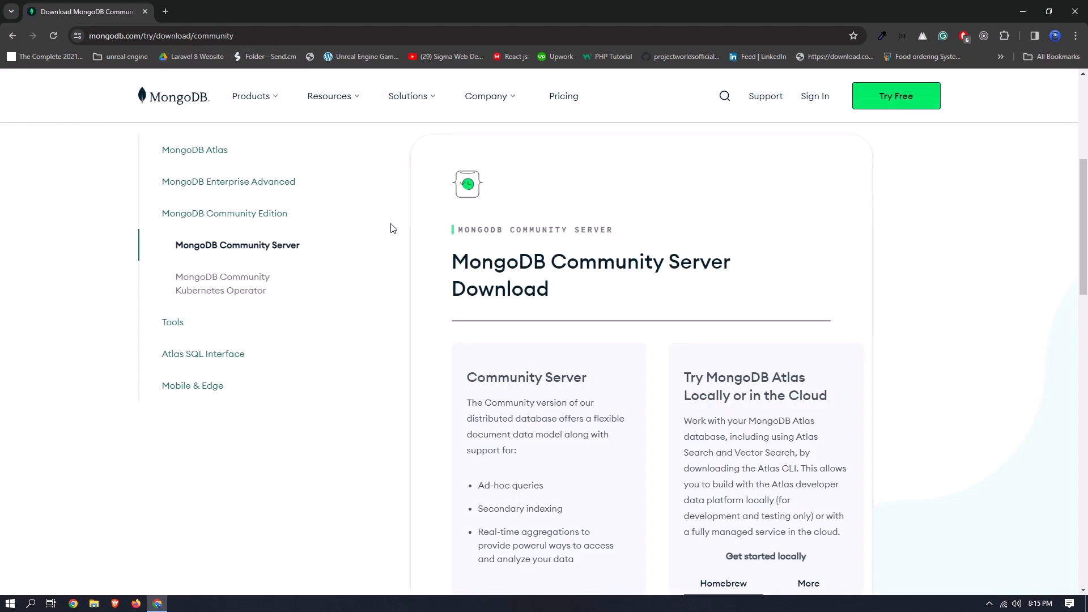
- Download the MongoDB Community Server package, version 7.0.6 (current) for Windows x64 as msi
scroll(374, 234, "down", 5)
scroll(395, 230, "up", 2)
scroll(590, 226, "up", 1)
scroll(451, 227, "down", 2)
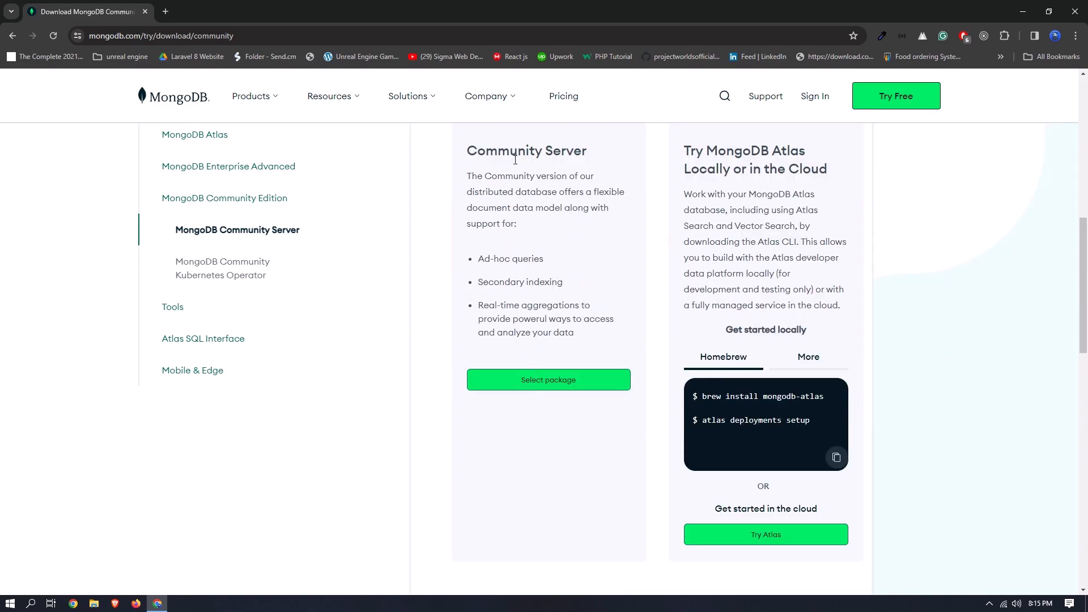
left_click(547, 383)
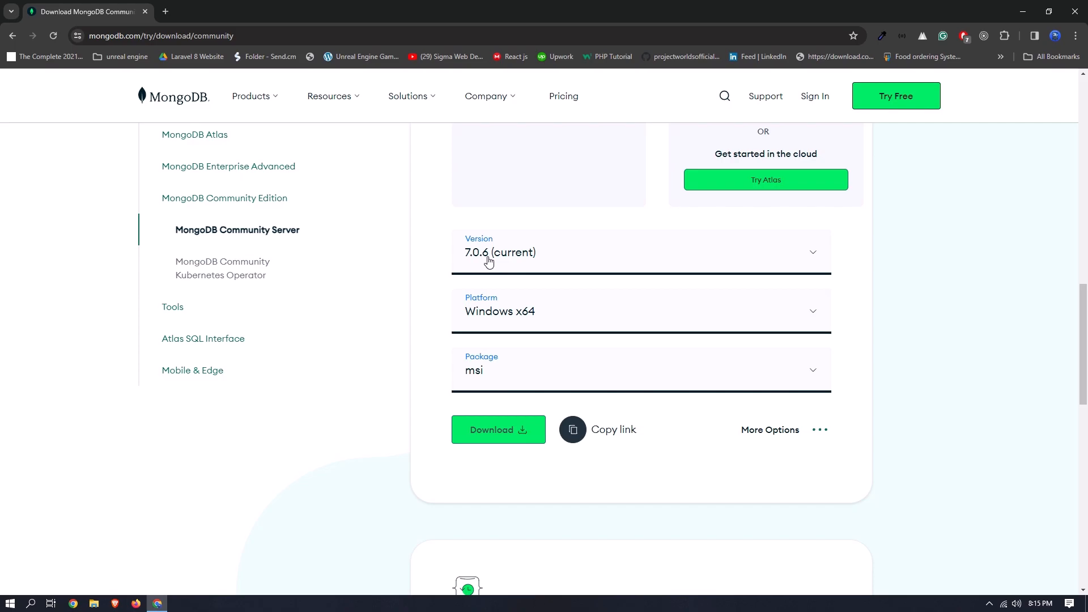
scroll(506, 317, "down", 1)
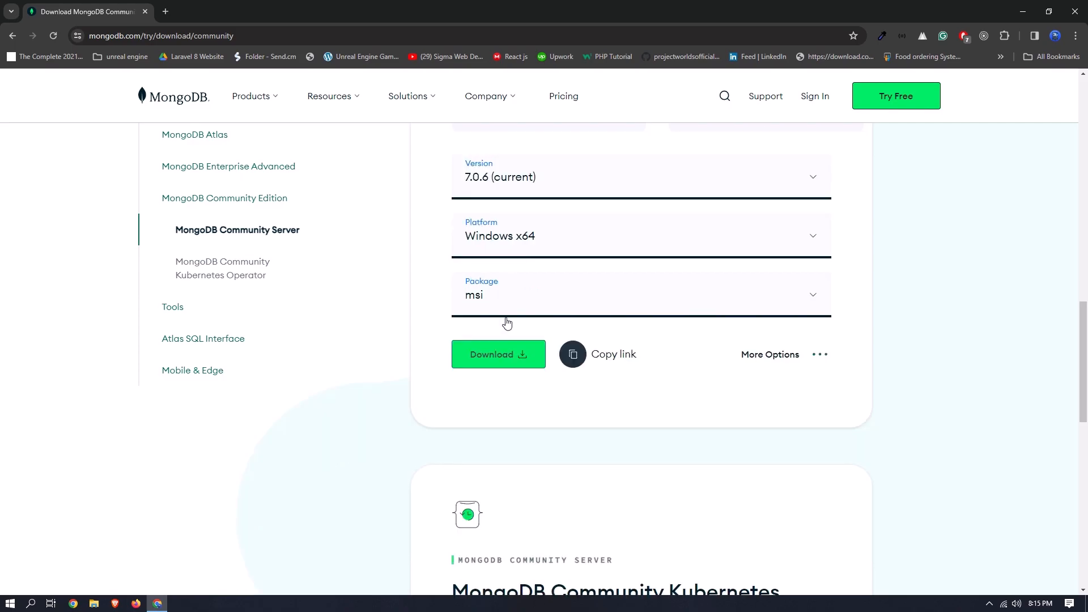
left_click(508, 359)
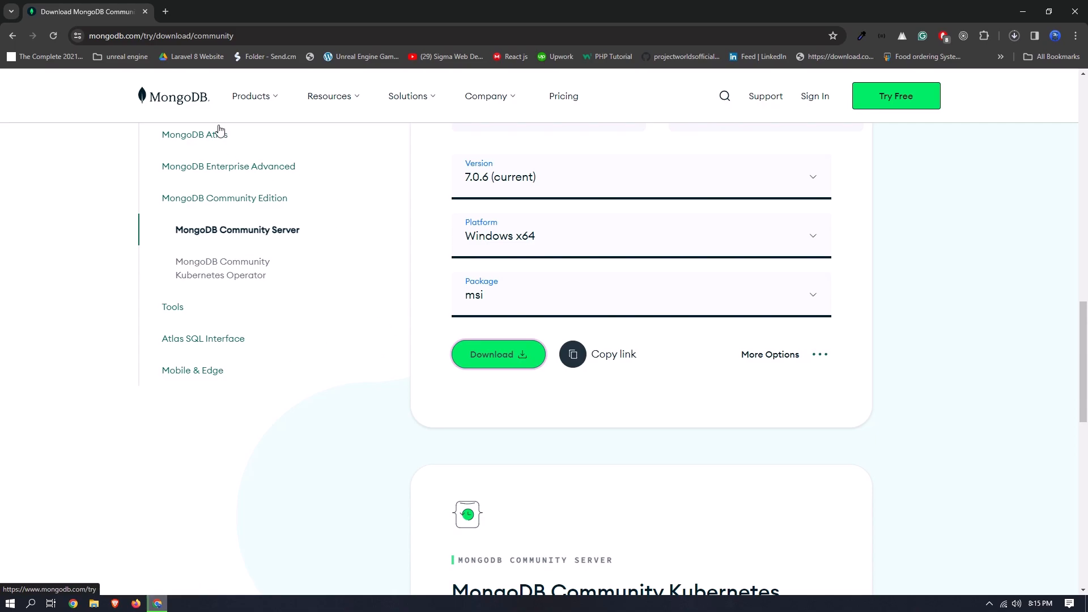
- Launch the mongodb-windows-x86_64-7.0.6-signed installer from the Downloads folder and minimize the windows behind the setup wizard
key("ctrl+j")
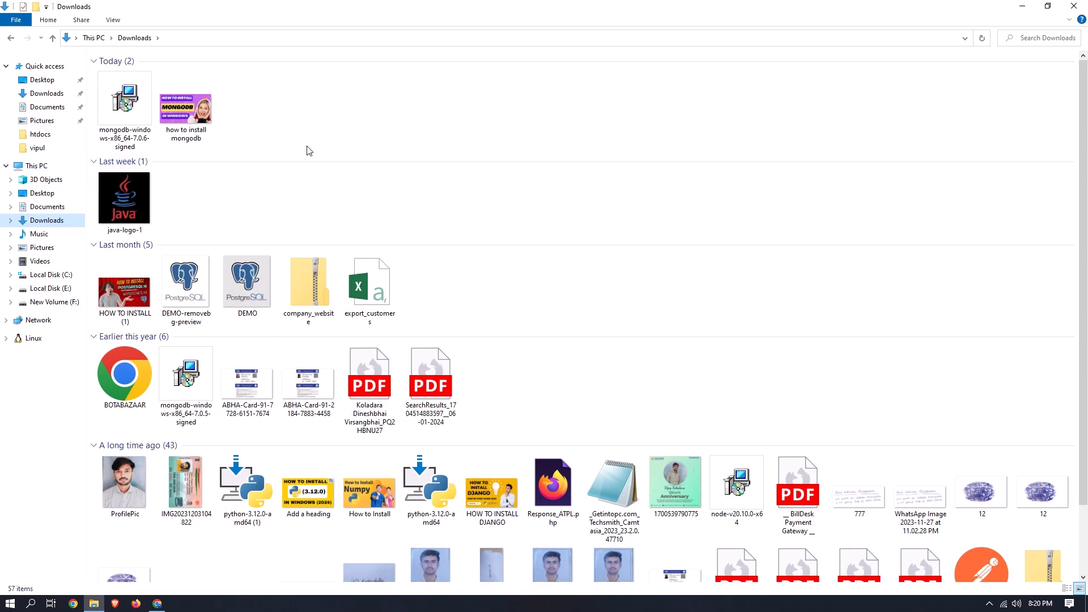
left_click(118, 106)
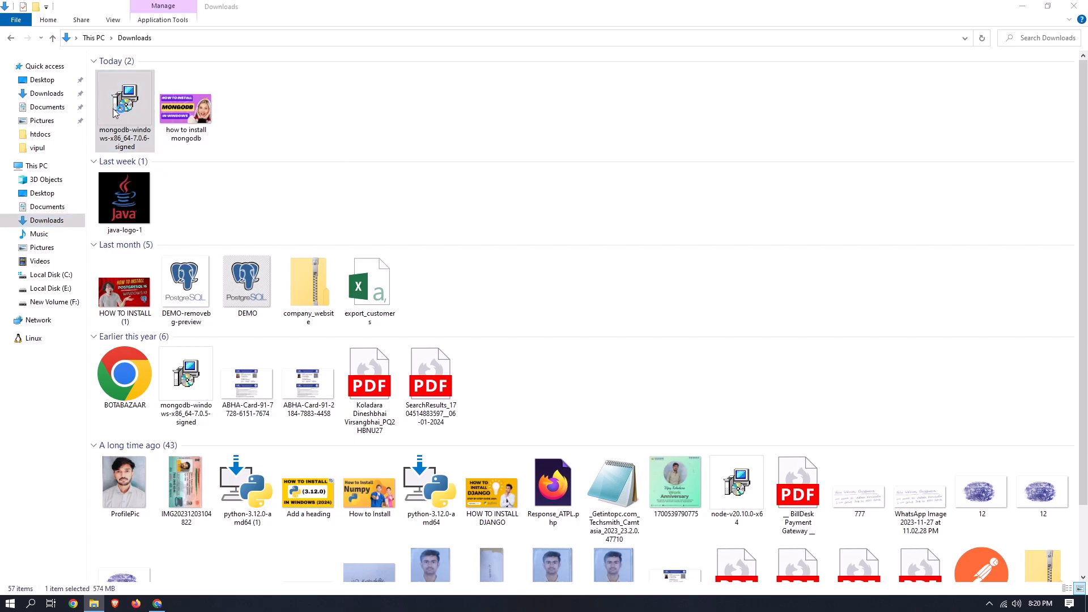
double_click(115, 111)
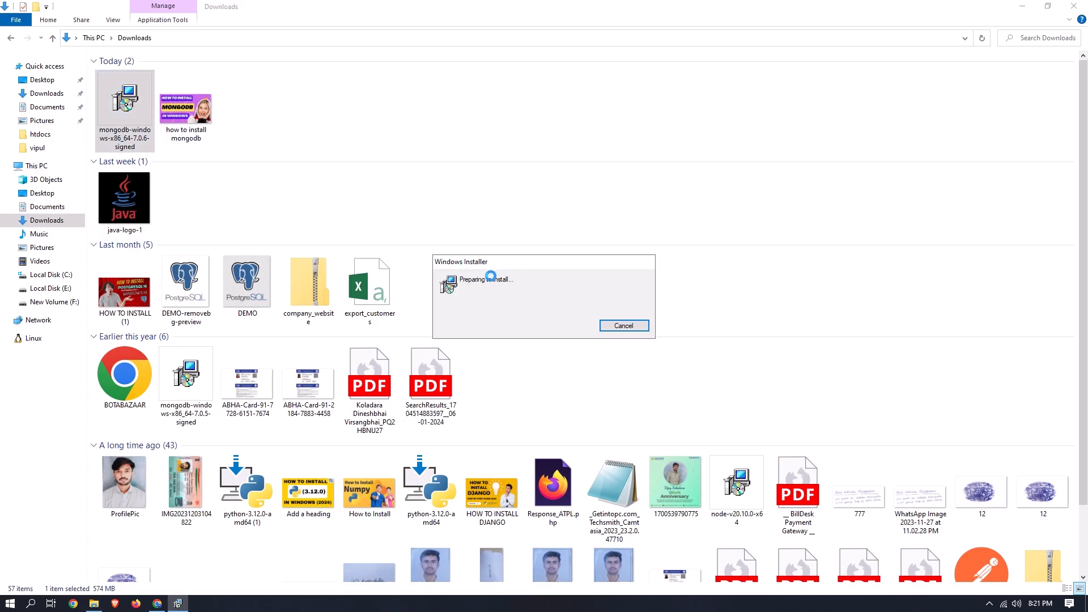
left_click(1022, 7)
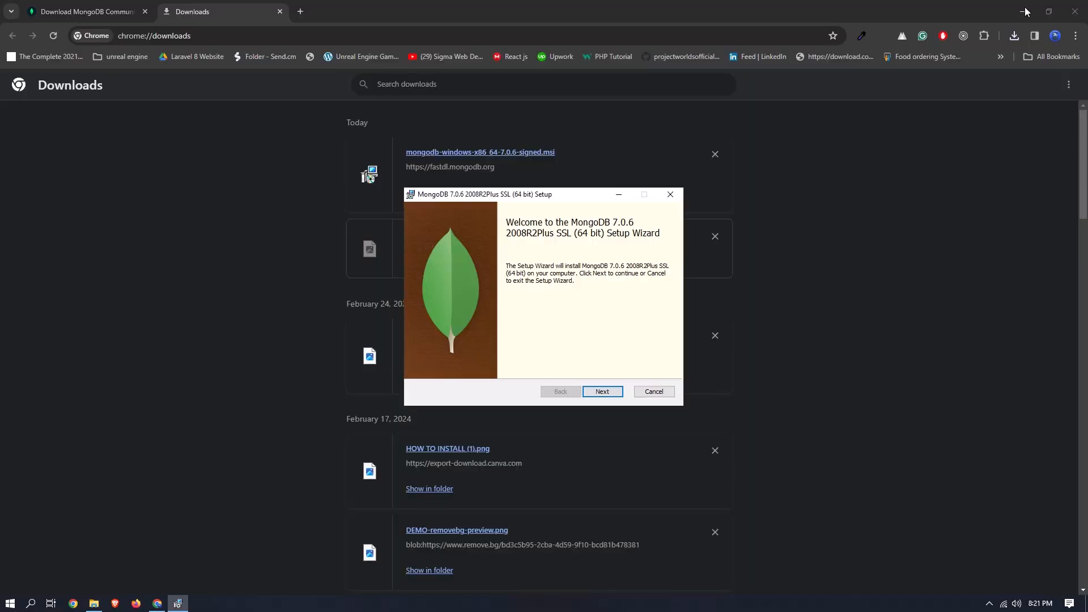
left_click(1023, 12)
left_click(1023, 12)
left_click_drag(570, 197, 526, 122)
- Accept the MongoDB license agreement and choose the Complete setup type
left_click(561, 314)
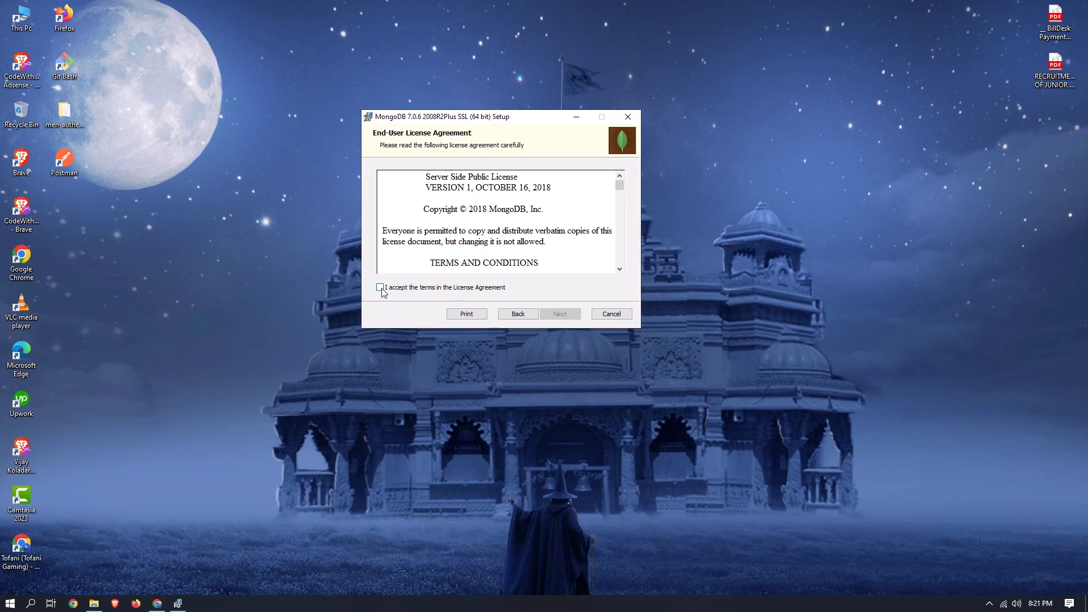
left_click(379, 287)
left_click(570, 318)
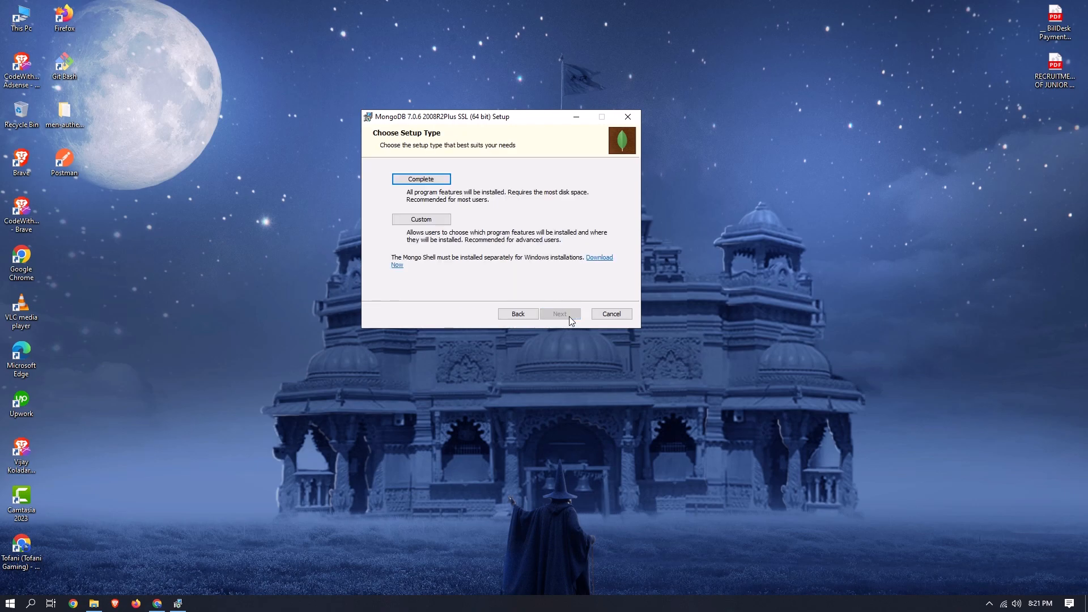
left_click(422, 180)
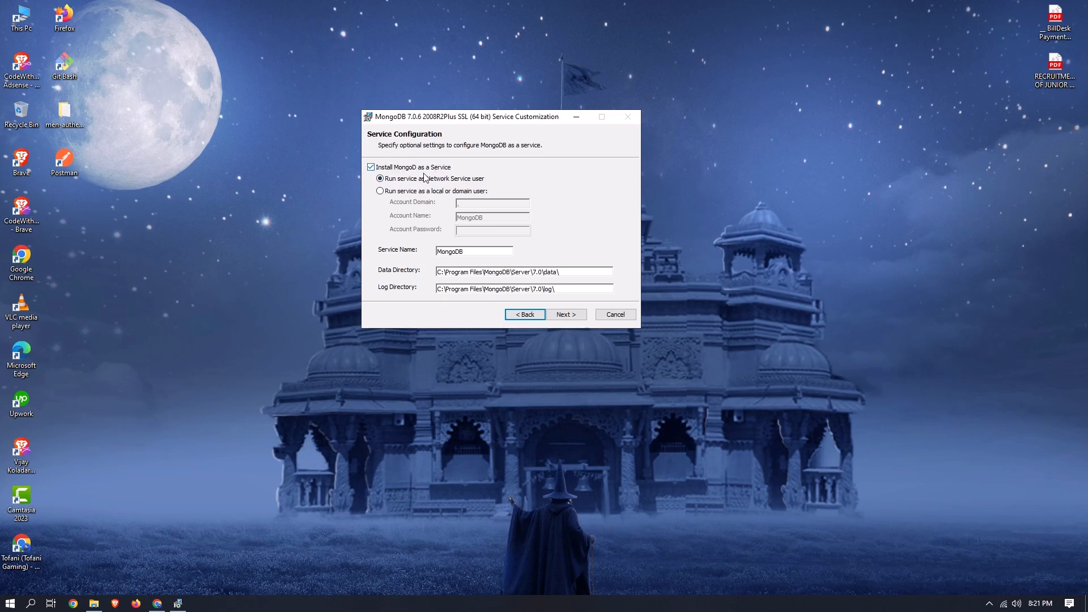
- Keep MongoD installed as a Network Service user service with MongoDB Compass included, and start the installation
left_click(567, 315)
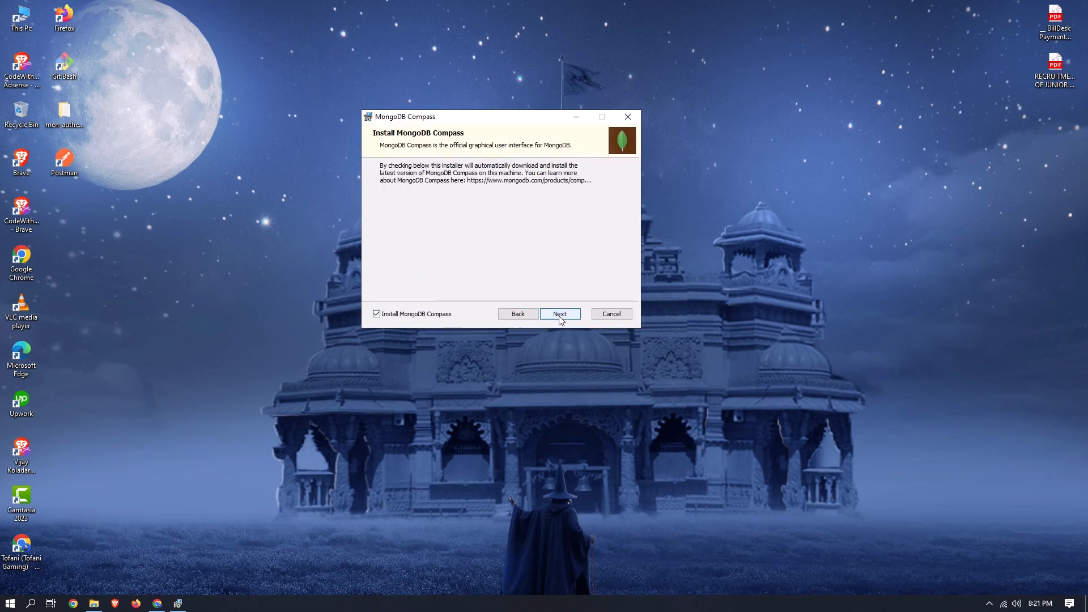
left_click(560, 315)
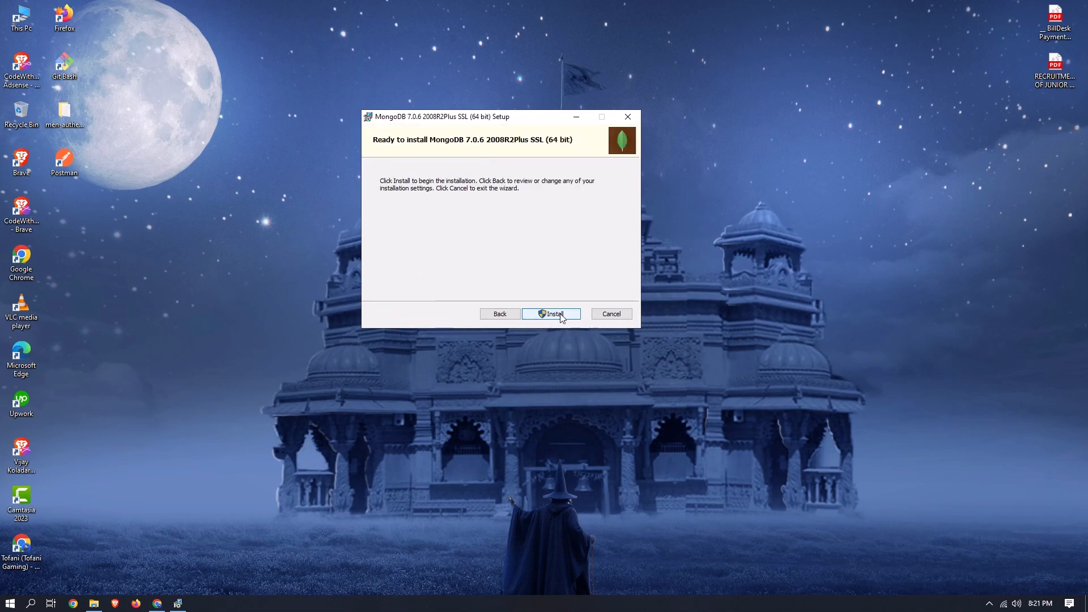
left_click(560, 315)
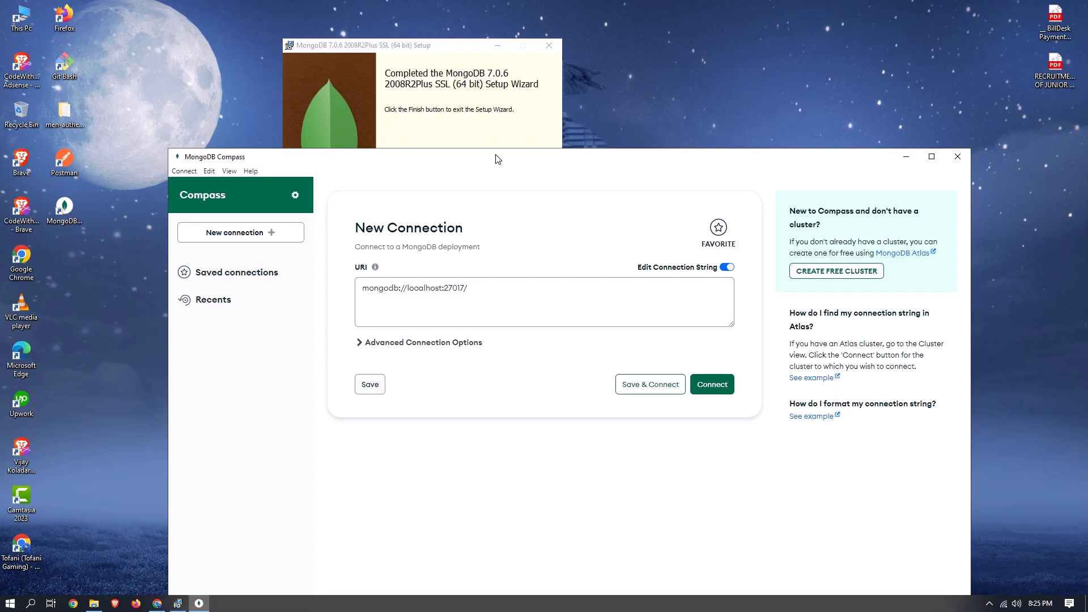
- Close the MongoDB Compass window and finish the MongoDB setup wizard
left_click_drag(486, 158, 509, 164)
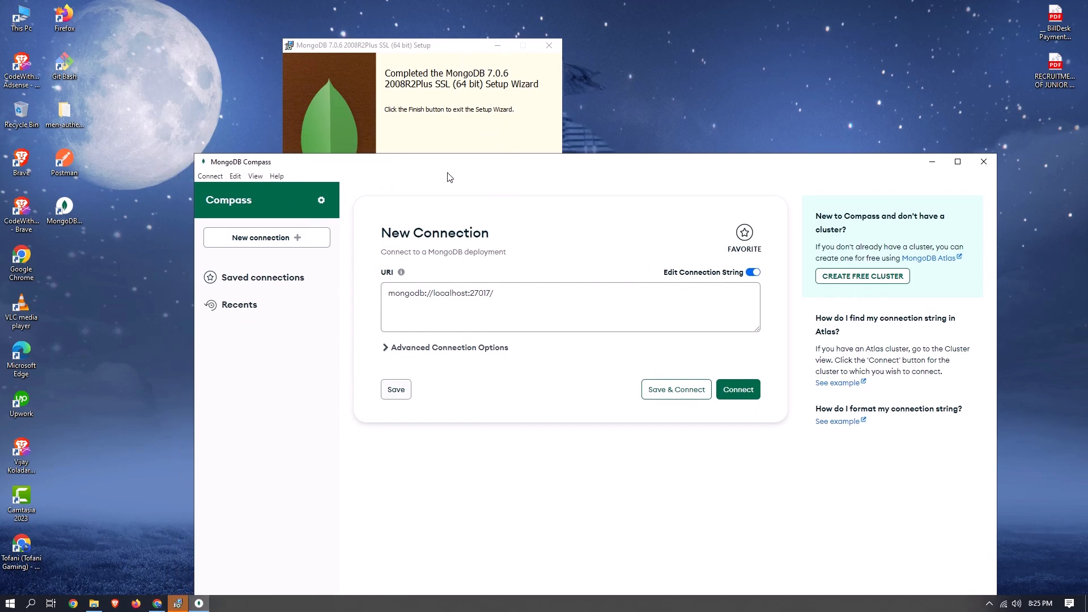
left_click_drag(492, 168, 433, 159)
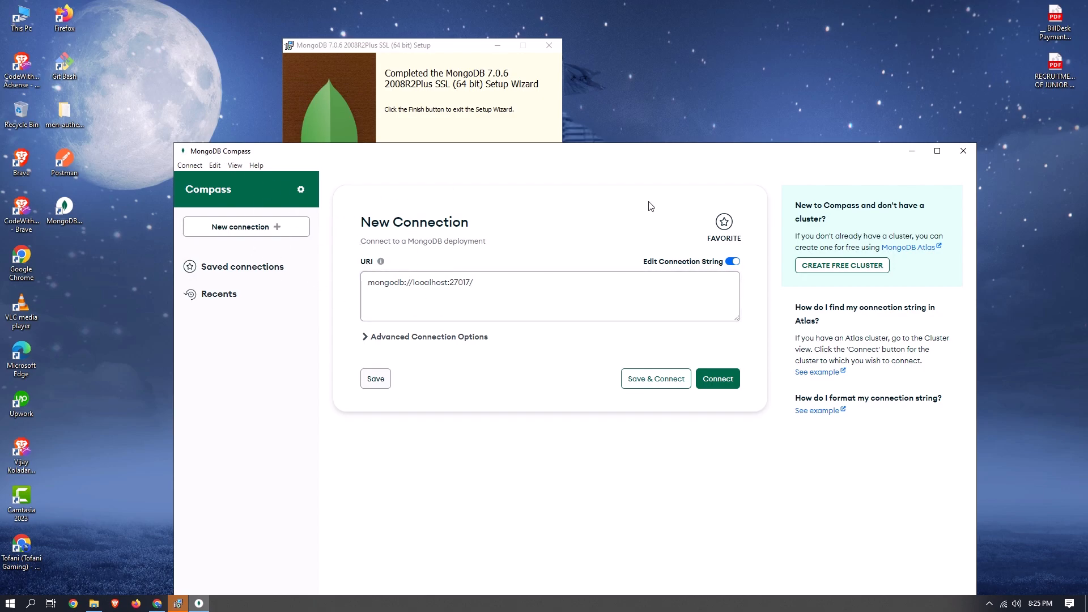
left_click(962, 152)
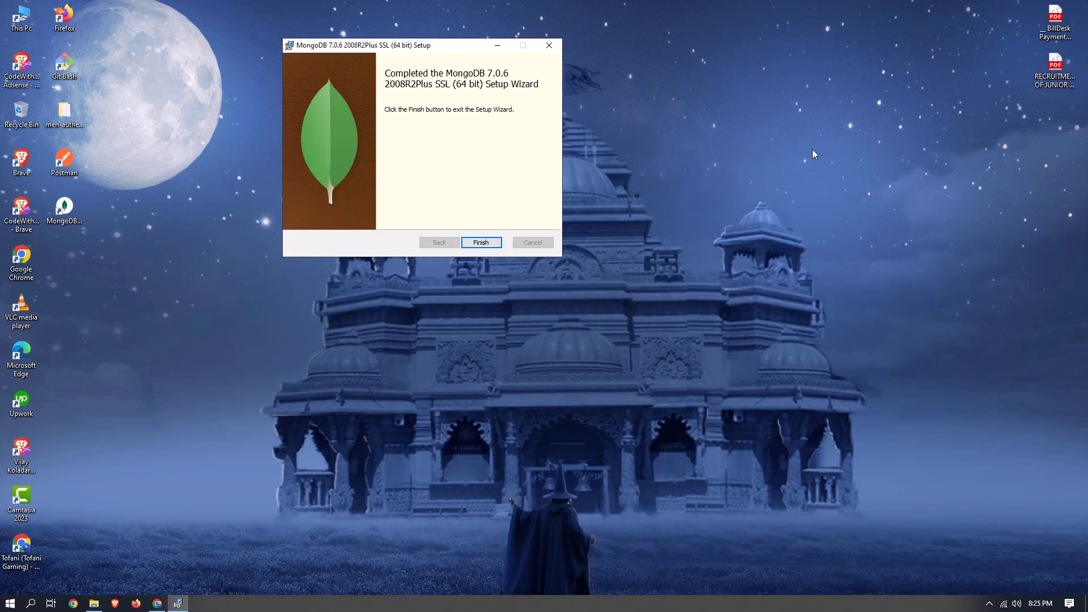
left_click_drag(428, 52, 505, 119)
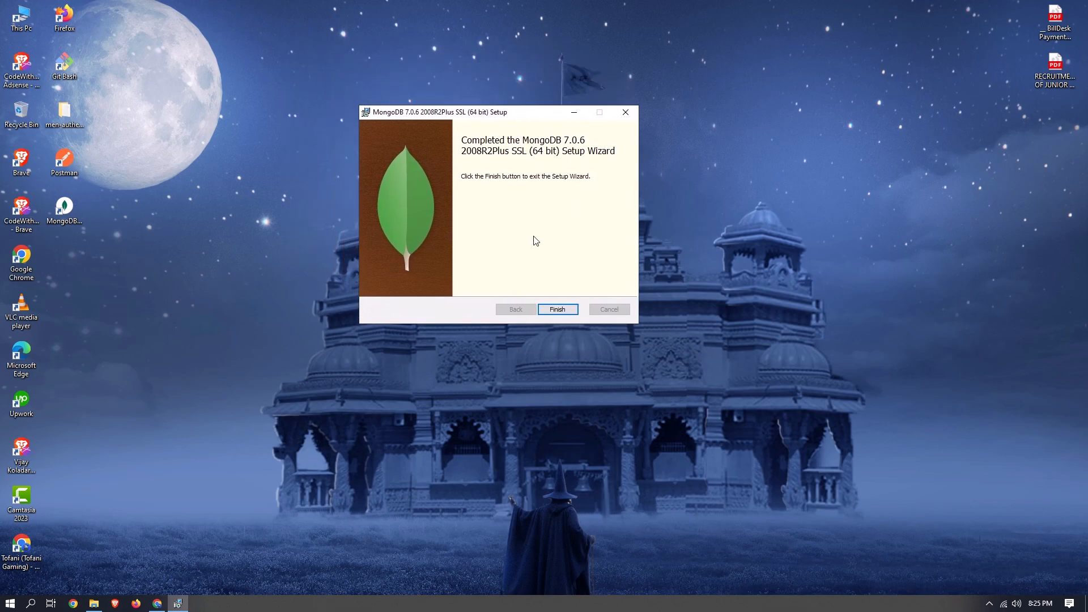
left_click(561, 309)
right_click(435, 247)
left_click(468, 282)
right_click(420, 211)
left_click(447, 245)
right_click(411, 191)
left_click(445, 226)
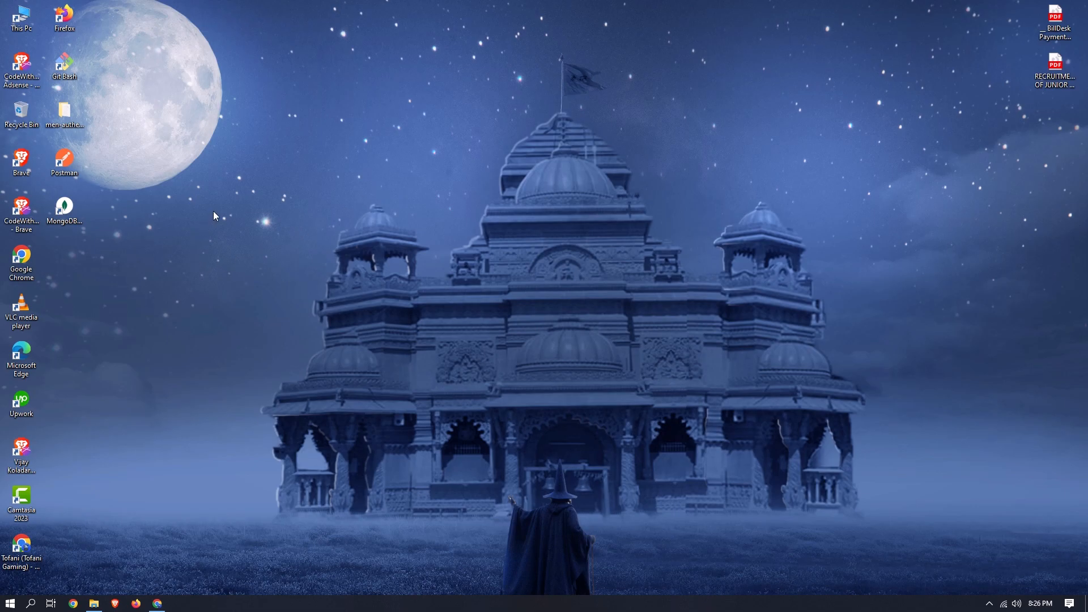
- Open the folder C:\Program Files\MongoDB\Server\7.0\bin in File Explorer
double_click(21, 17)
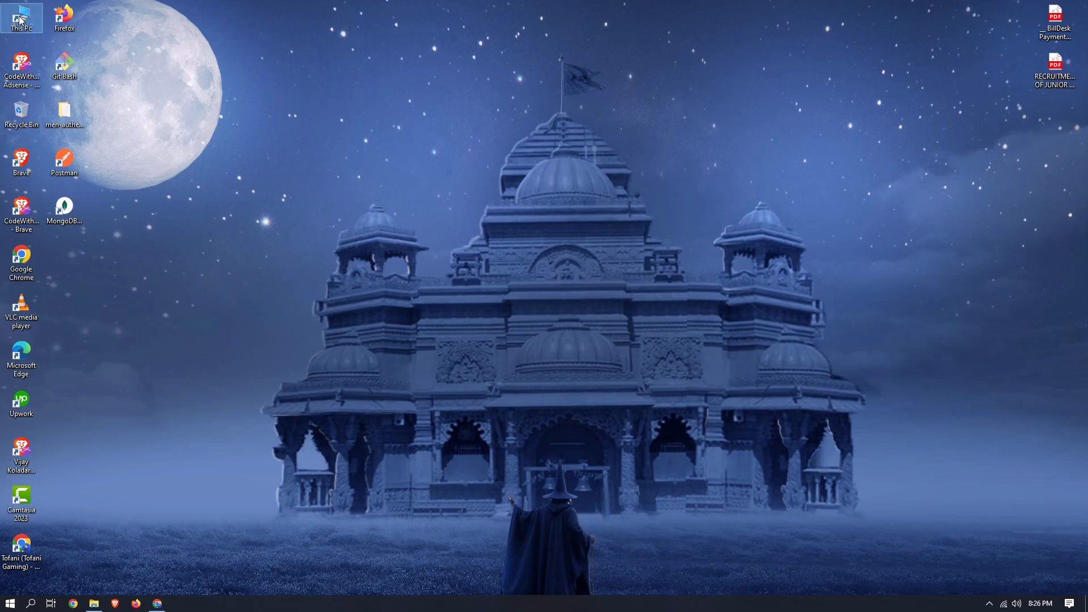
left_click(51, 274)
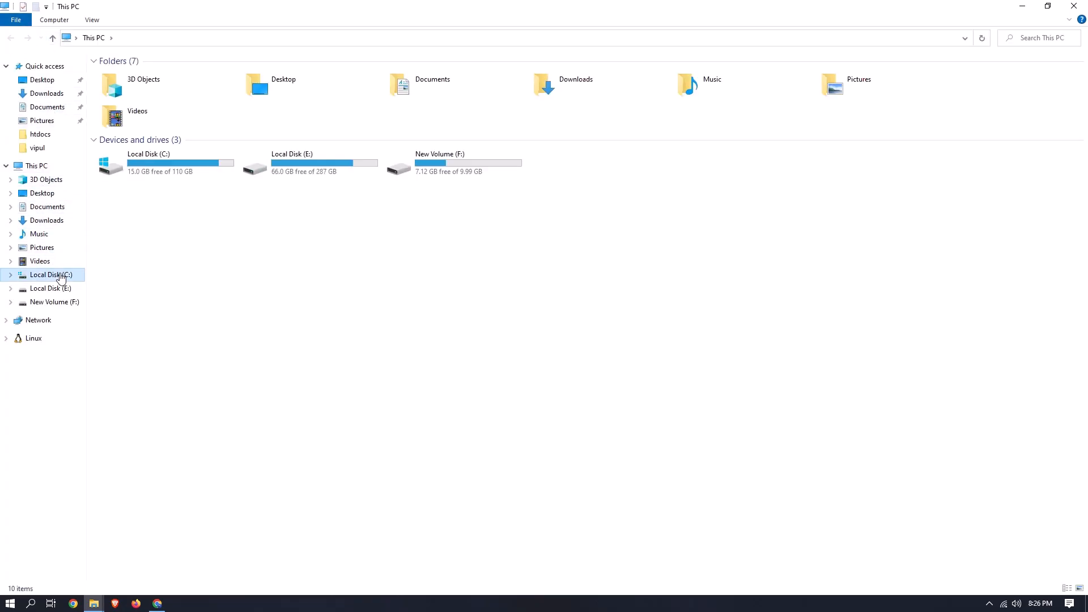
double_click(380, 72)
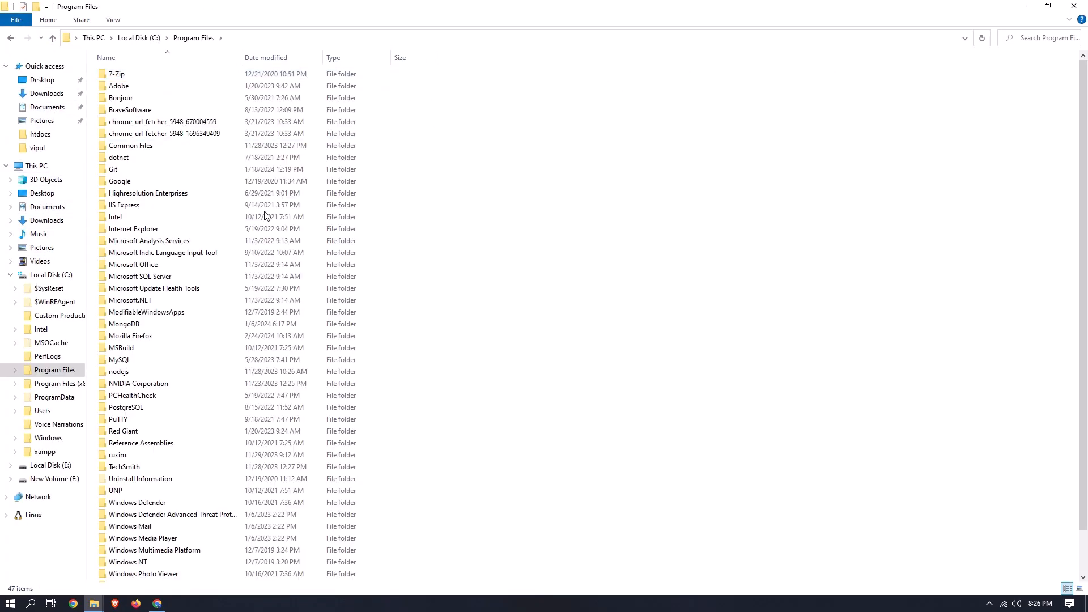
scroll(139, 278, "down", 1)
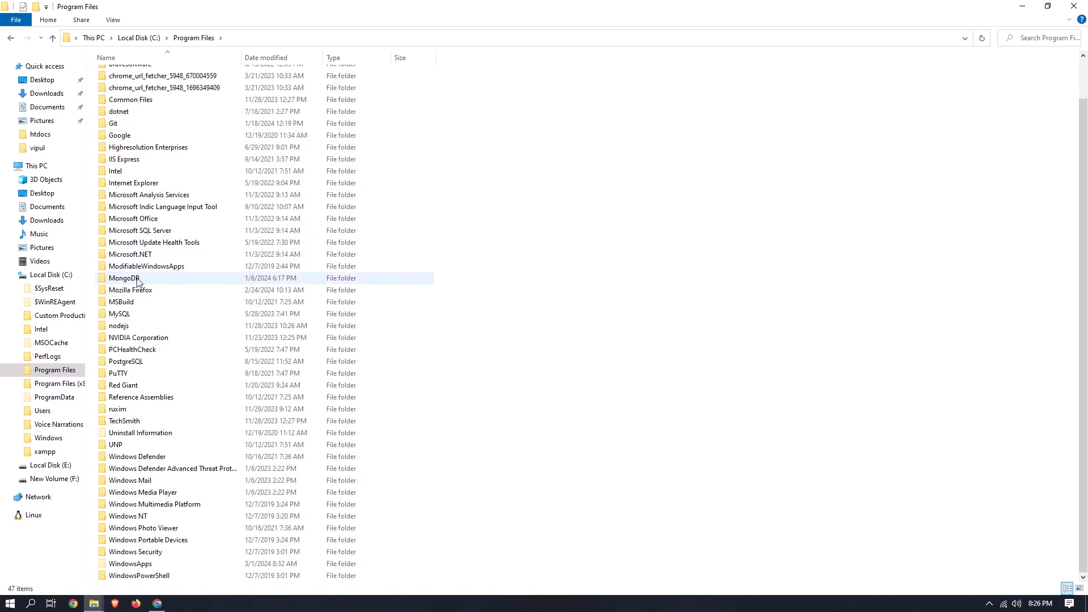
double_click(130, 281)
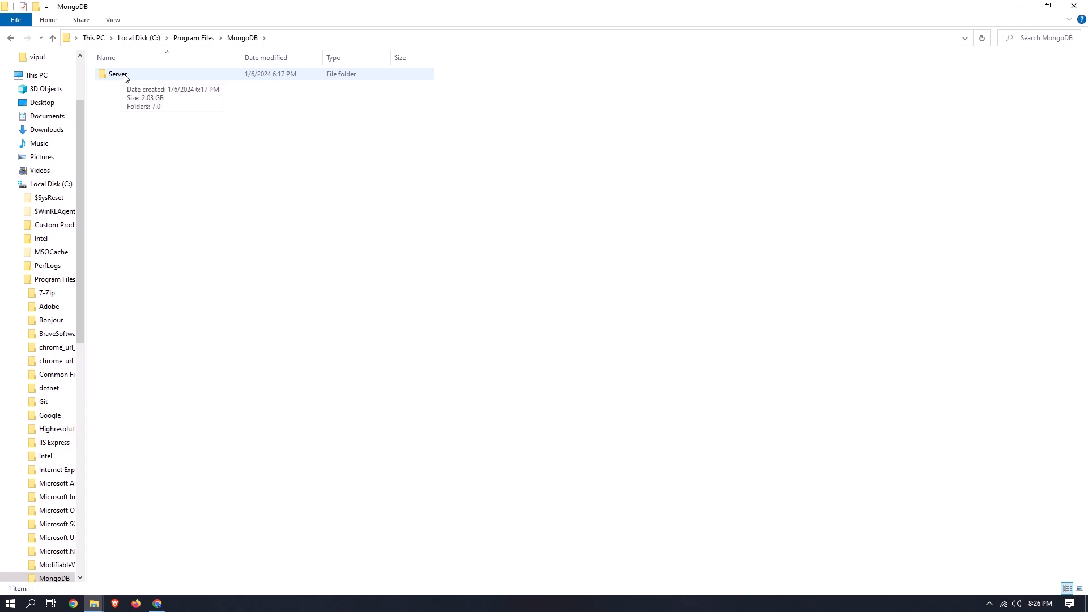
double_click(122, 76)
double_click(123, 76)
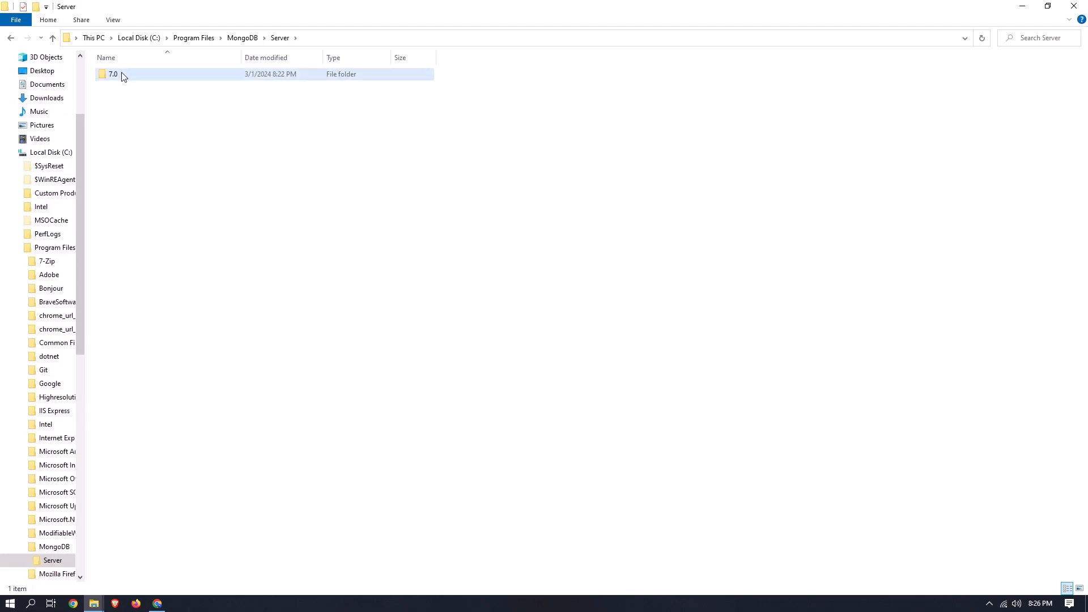
double_click(127, 78)
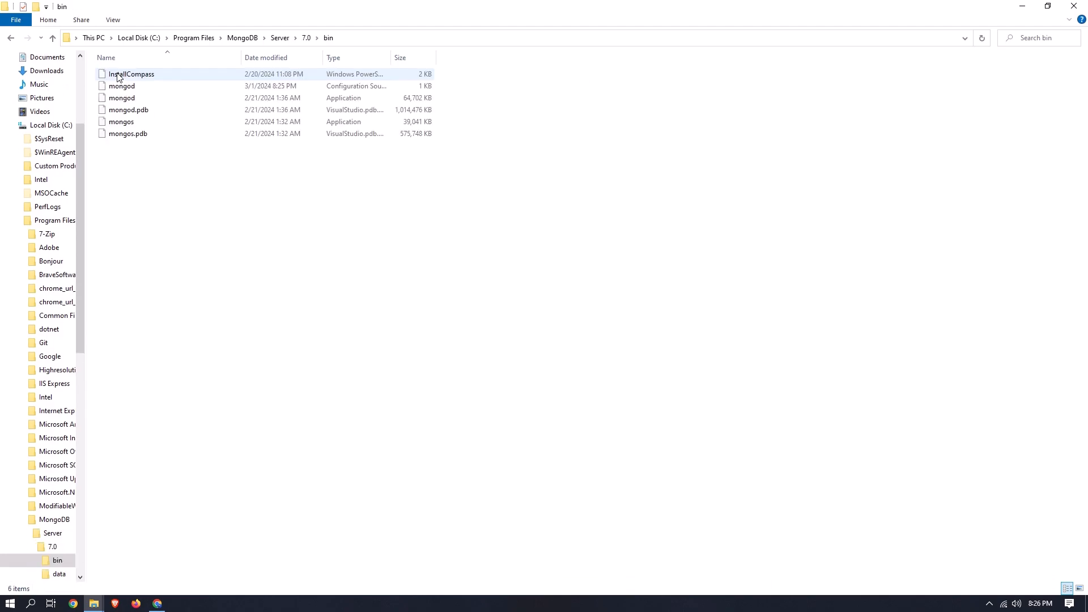
- Copy the full path of the MongoDB bin folder, C:\Program Files\MongoDB\Server\7.0\bin
left_click(344, 44)
right_click(190, 41)
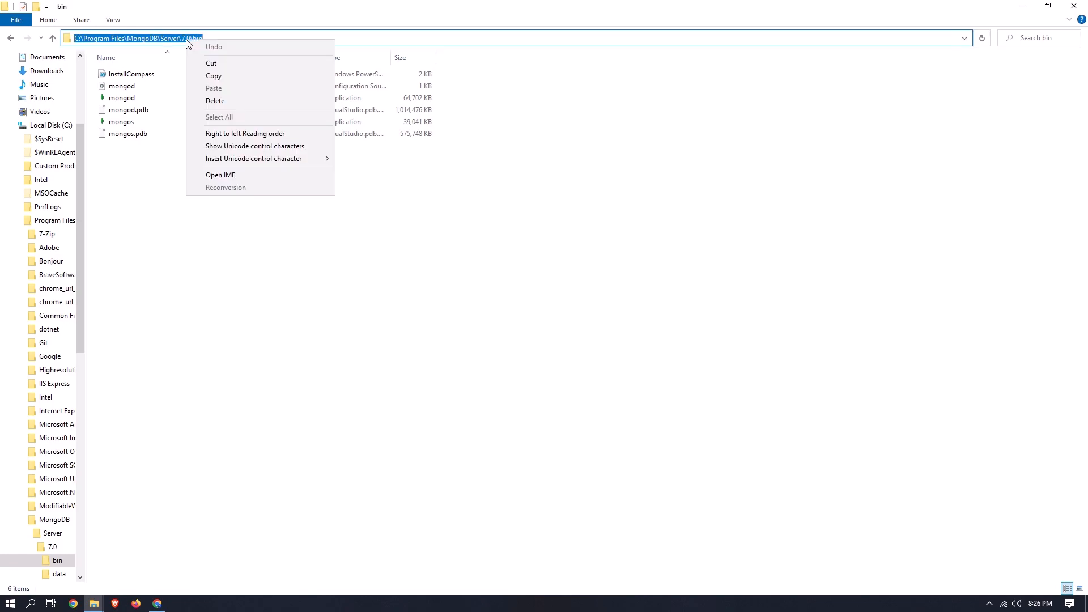
left_click(215, 76)
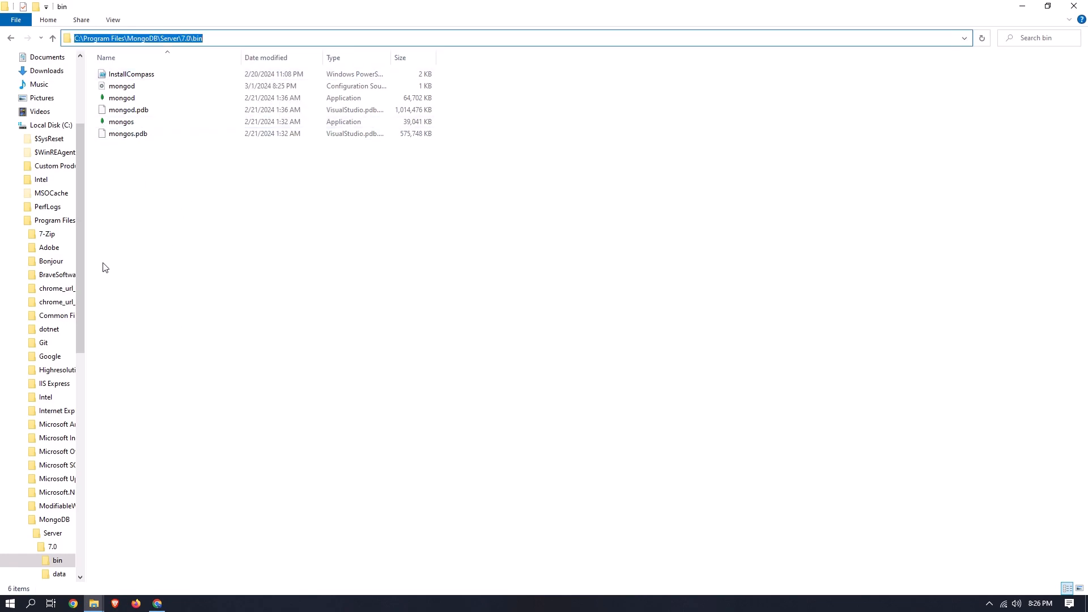
- Search Windows for the system environment variables editor and open the Environment Variables dialog
left_click(31, 603)
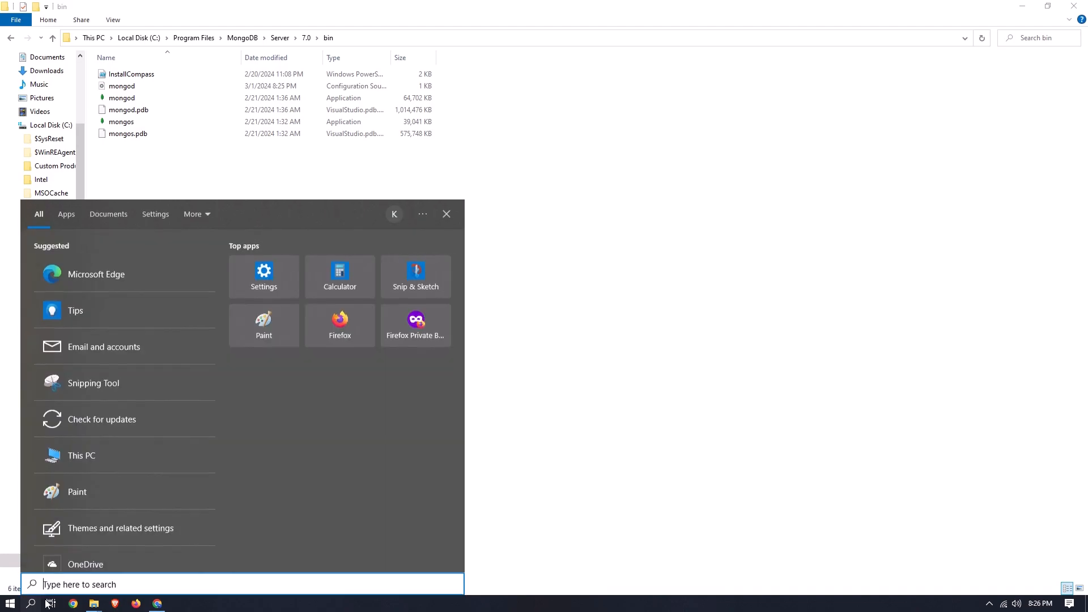
type("edit")
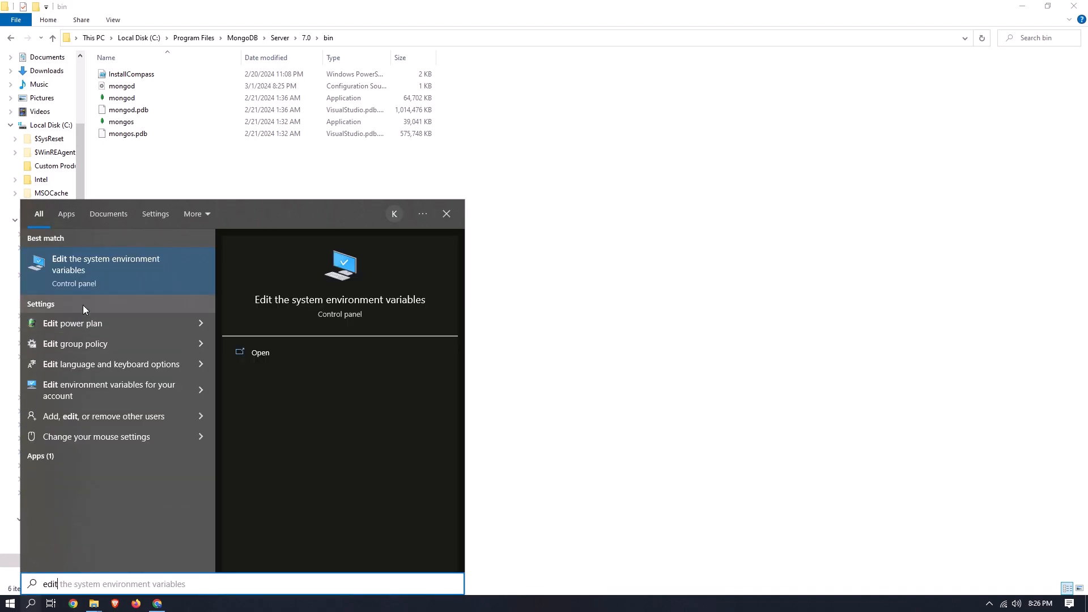
left_click(121, 267)
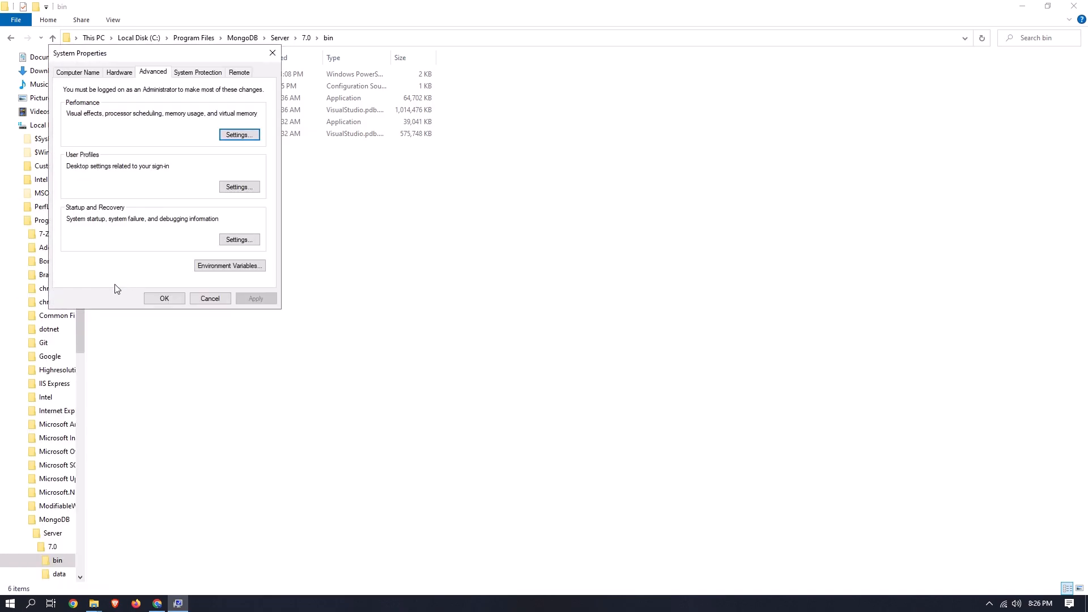
left_click(224, 268)
left_click_drag(479, 143, 441, 133)
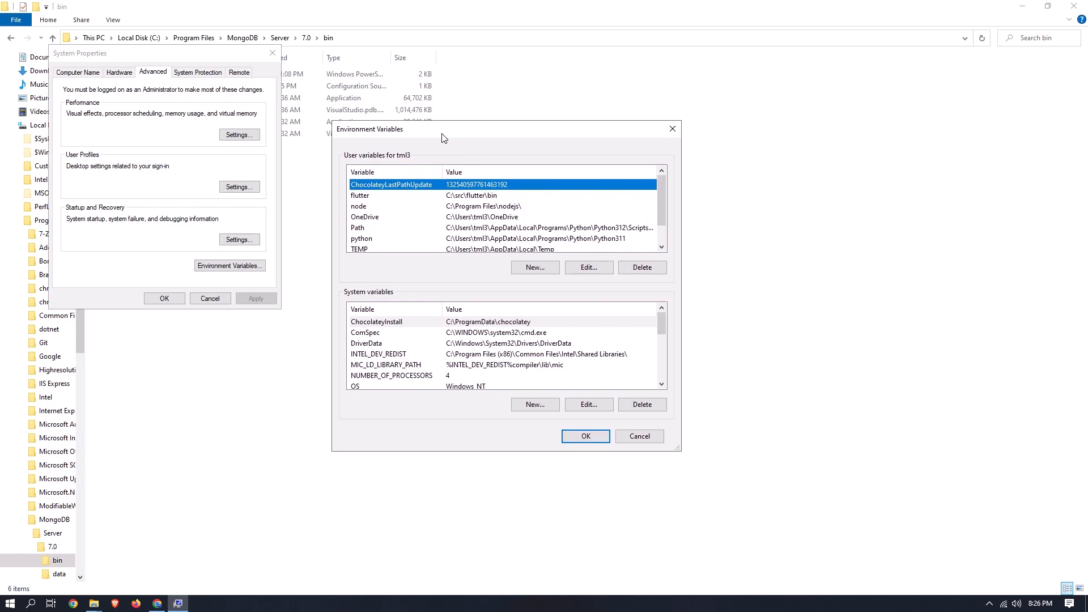
- Create a user variable named mongodb with the copied path C:\Program Files\MongoDB\Server\7.0\bin as its value
left_click(535, 268)
left_click(456, 306)
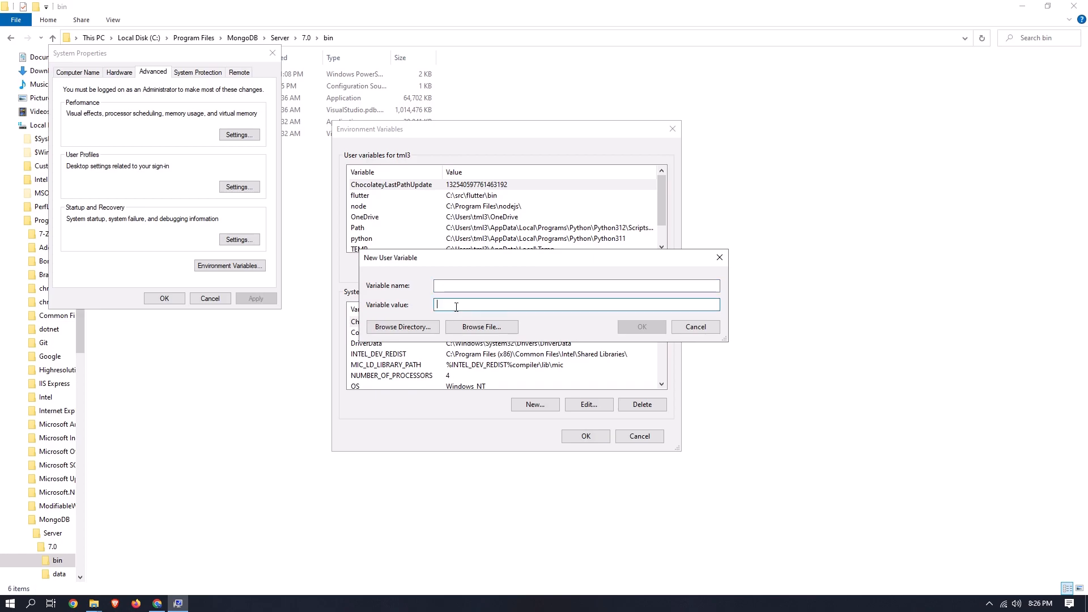
key("ctrl+v")
left_click(469, 288)
type("mo")
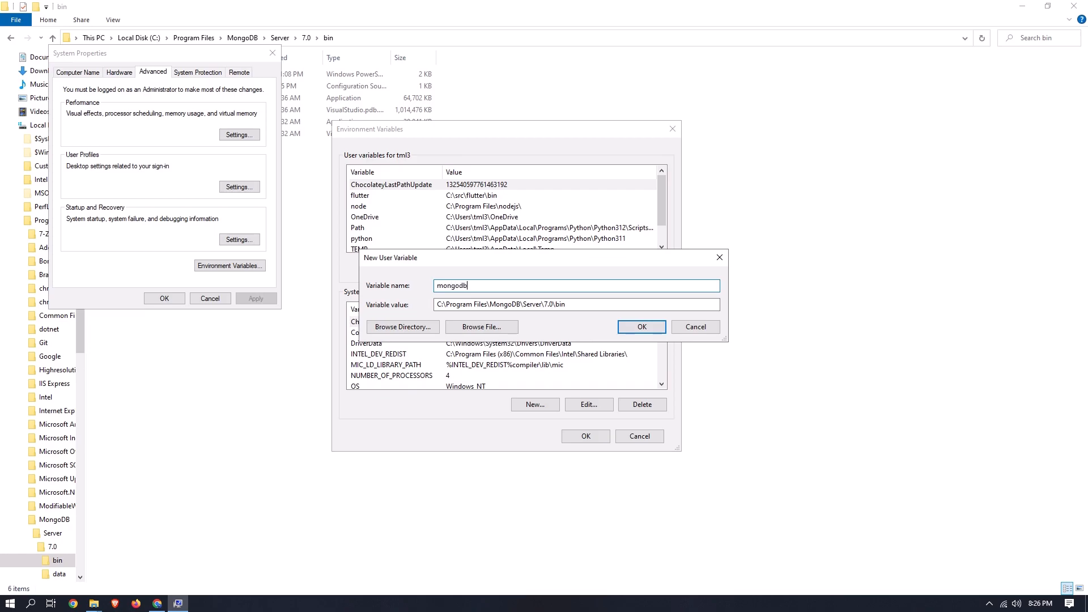
left_click(626, 328)
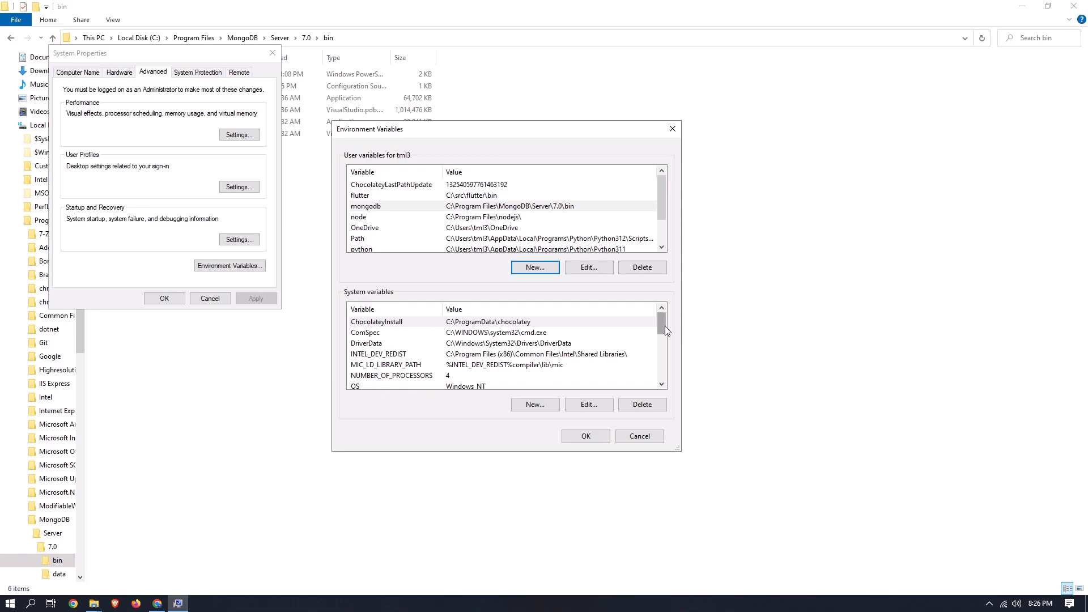
- Add C:\Program Files\MongoDB\Server\7.0\bin as a new entry in the system Path variable and confirm all the open dialogs
scroll(659, 328, "down", 1)
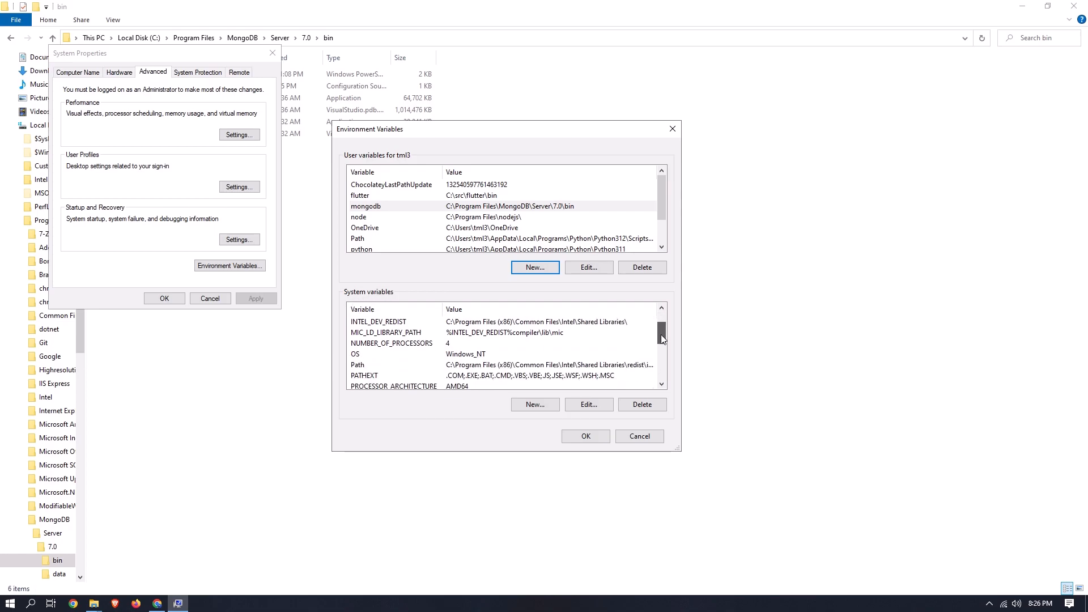
left_click(362, 366)
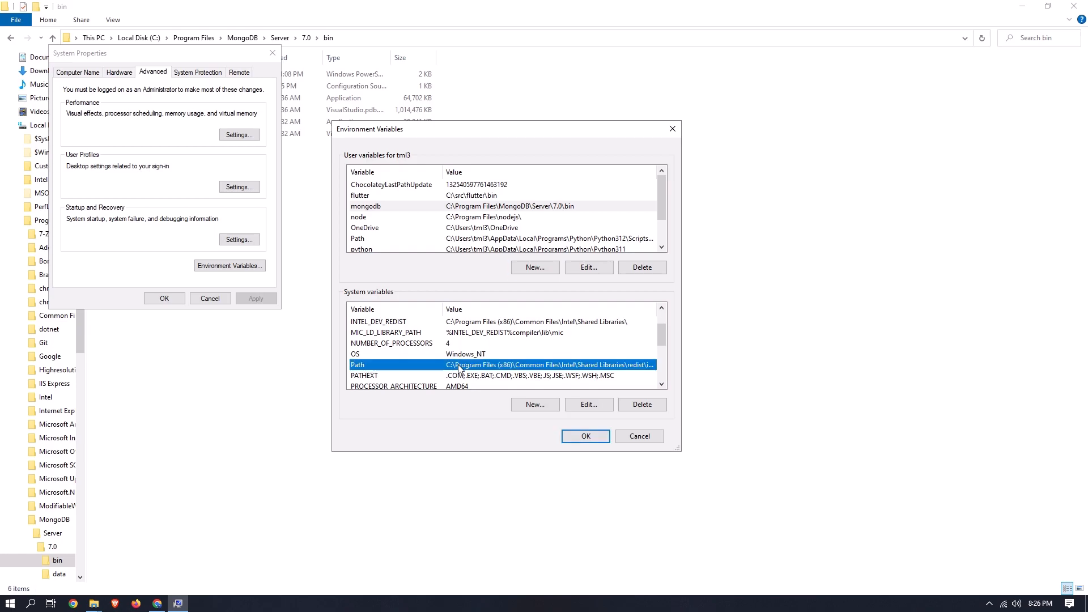
left_click(589, 404)
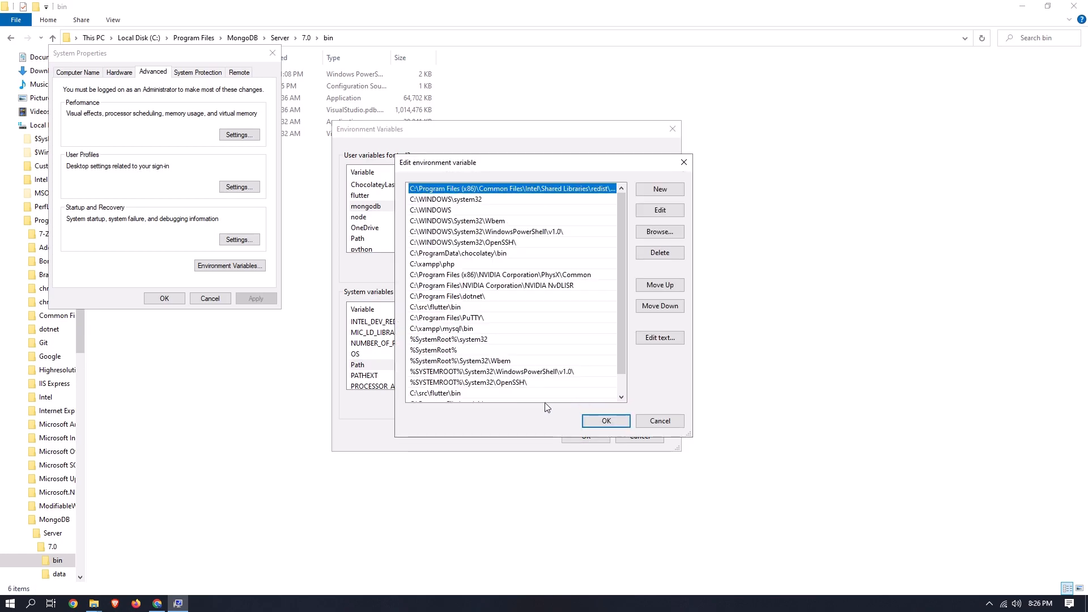
left_click(652, 191)
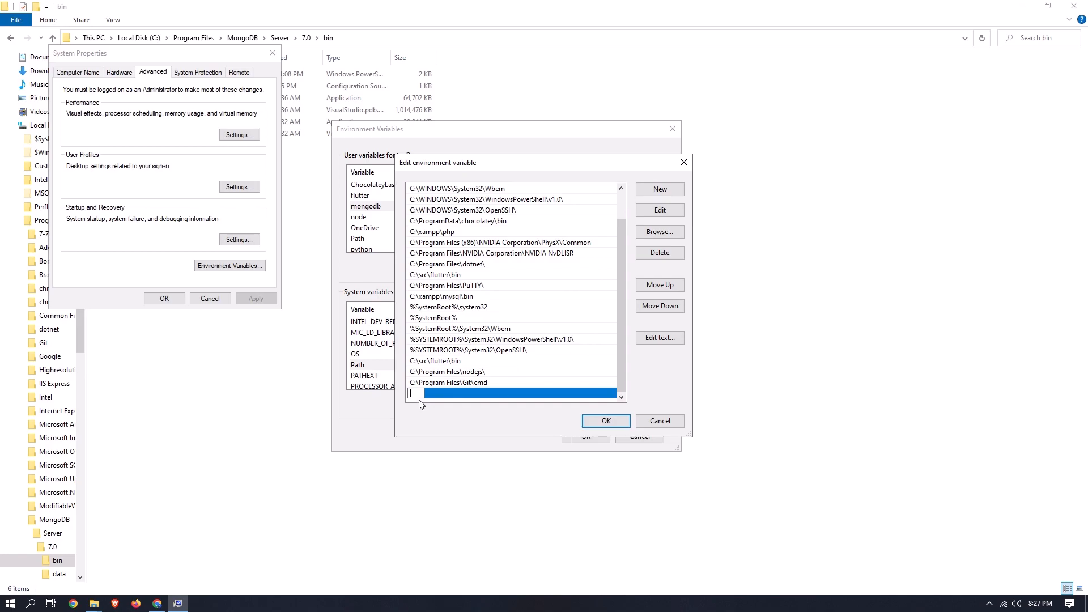
key("ctrl+v")
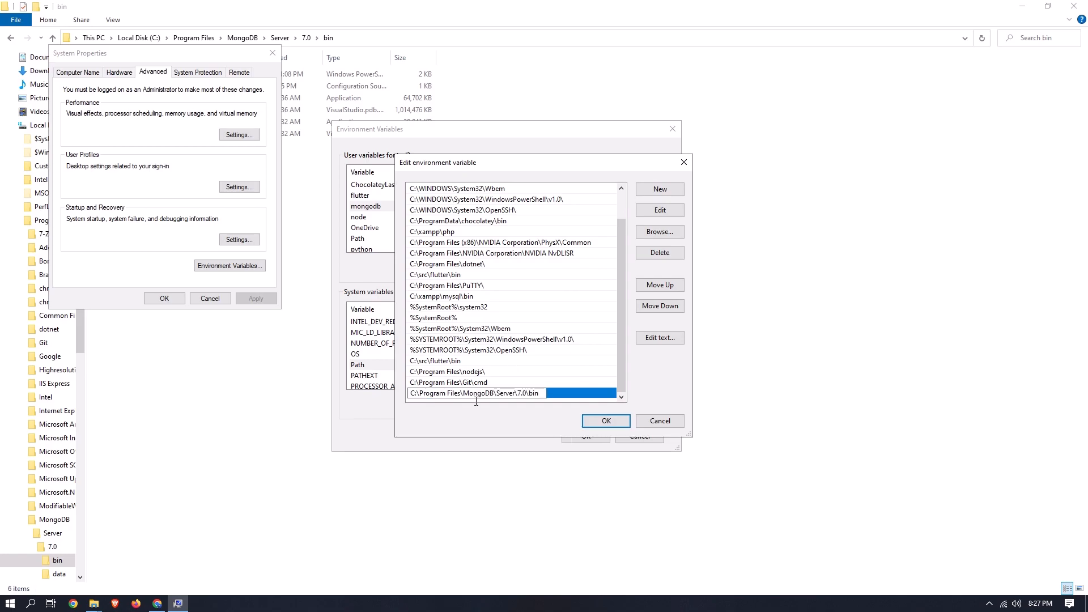
left_click(519, 385)
left_click(606, 419)
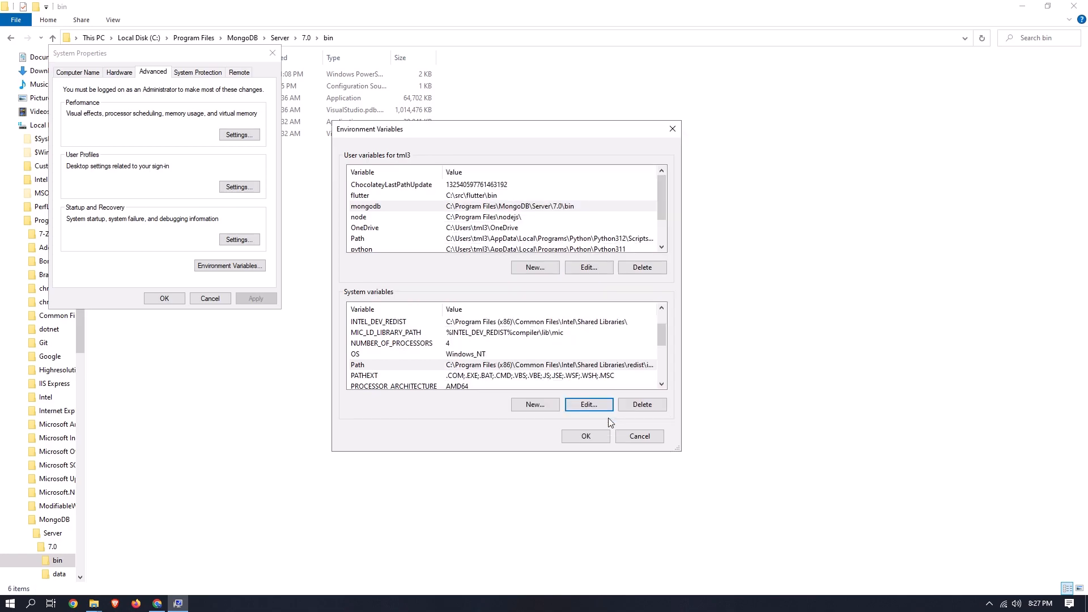
left_click(586, 436)
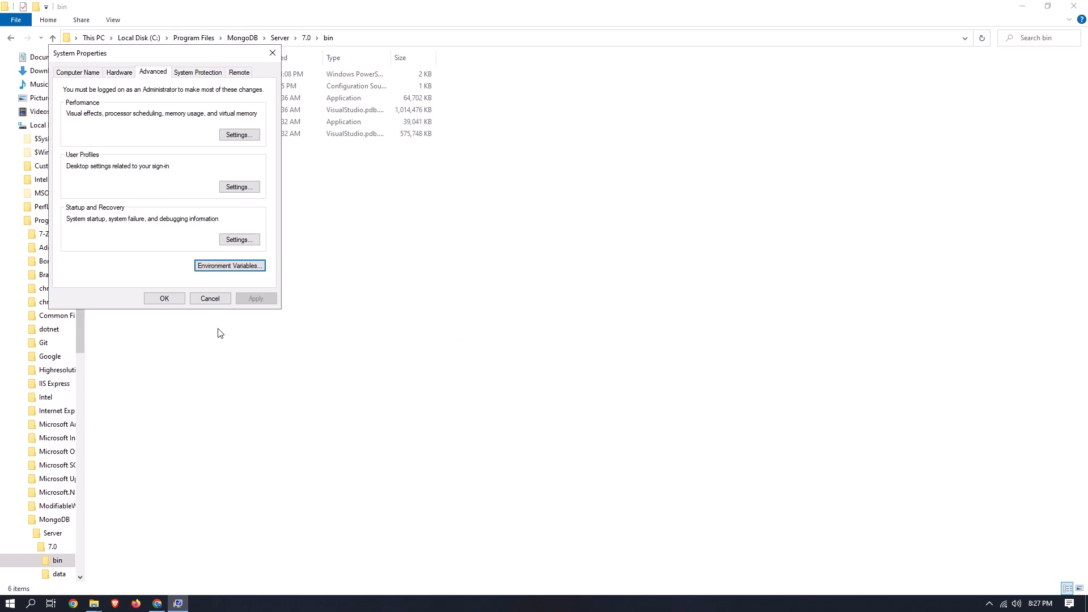
left_click(170, 300)
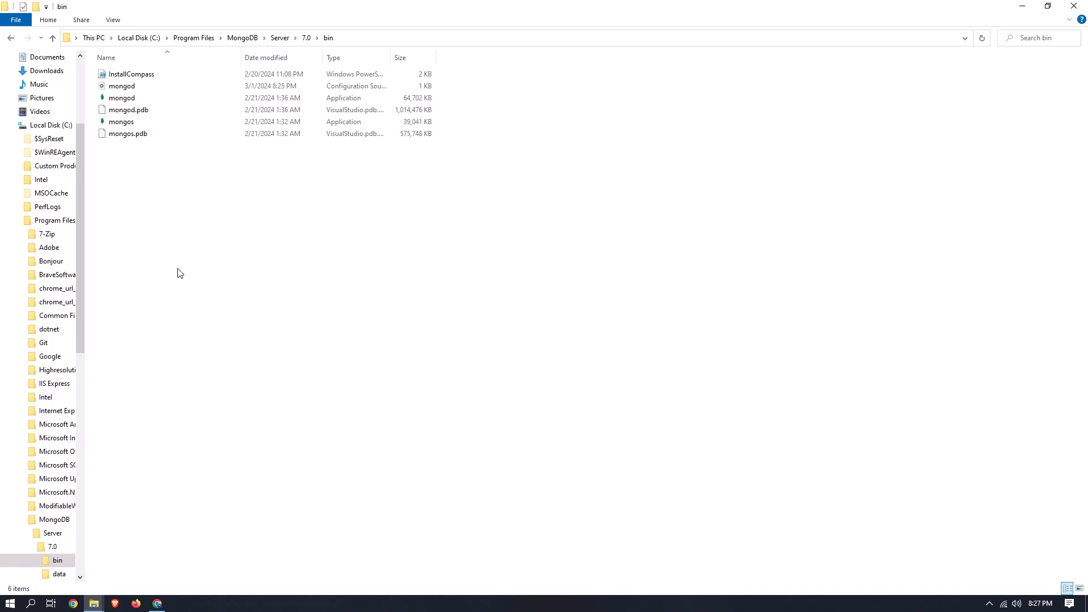
- Switch to Chrome, search for "mongodb shell download" in a new tab and open the MongoDB Shell Download page
left_click(157, 603)
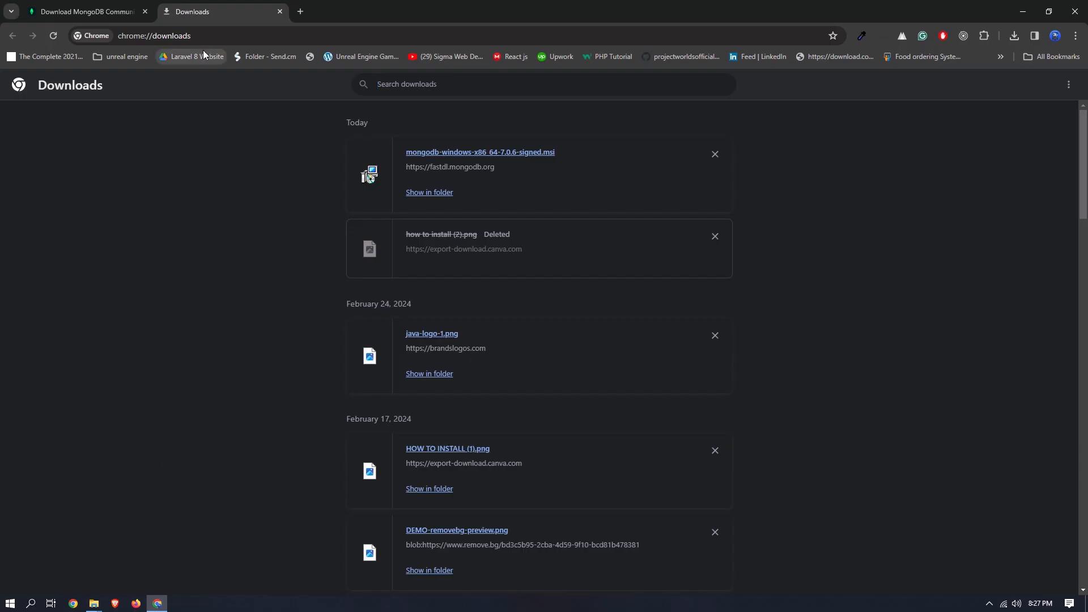
left_click(306, 14)
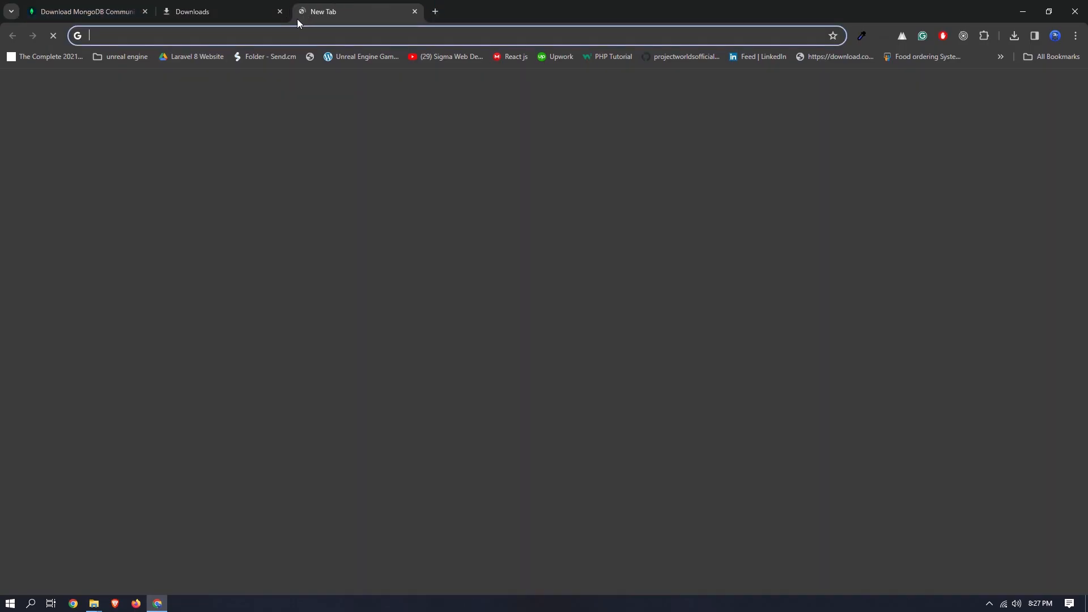
left_click(256, 39)
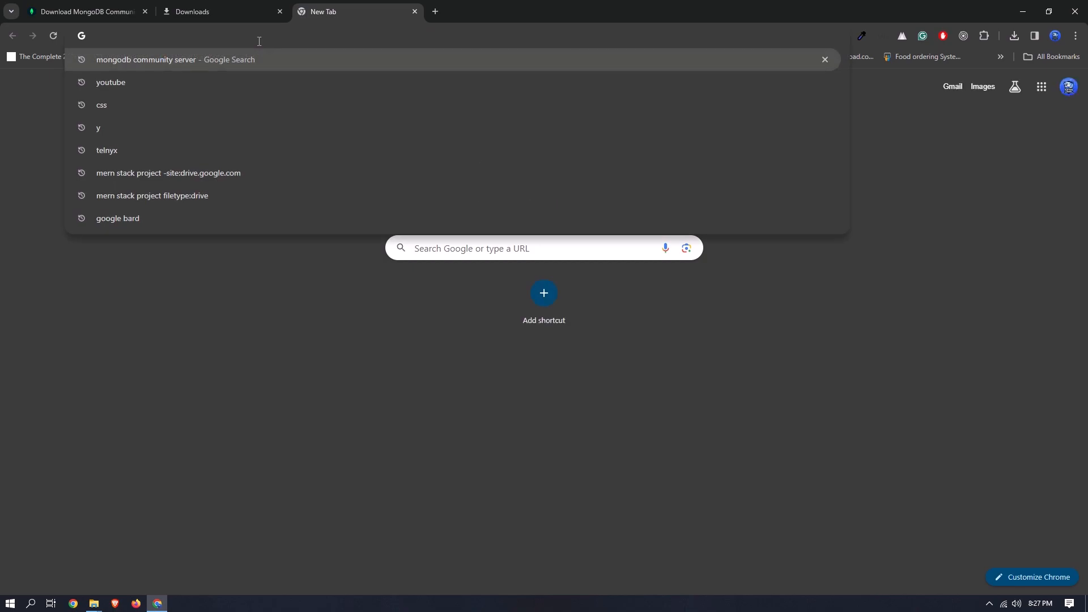
type("moond")
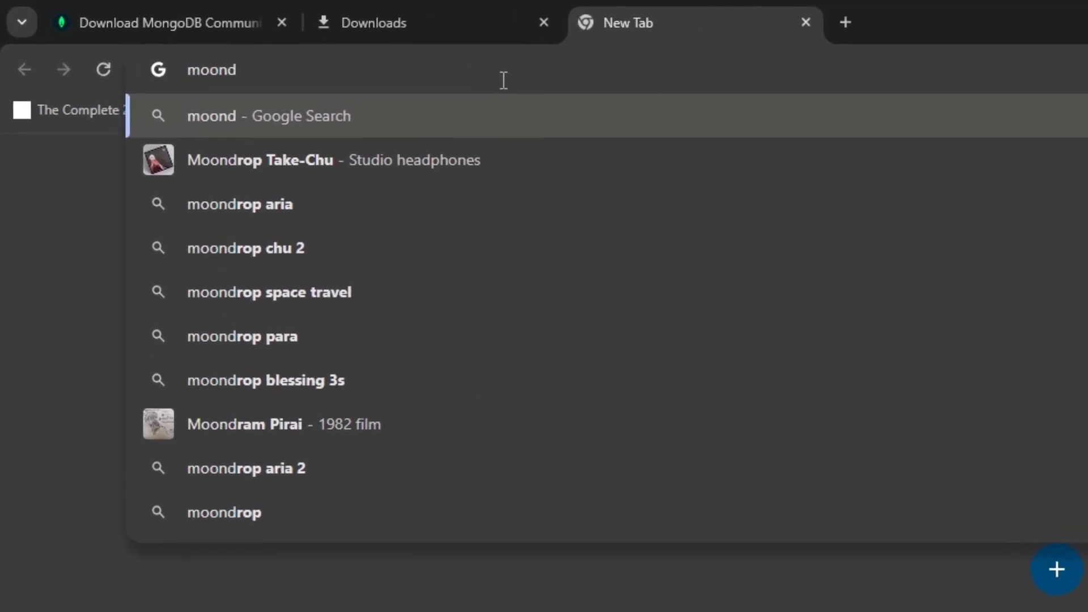
key("BackSpace")
key("BackSpace")
key("BackSpace")
type("go")
key("BackSpace")
key("BackSpace")
type("n")
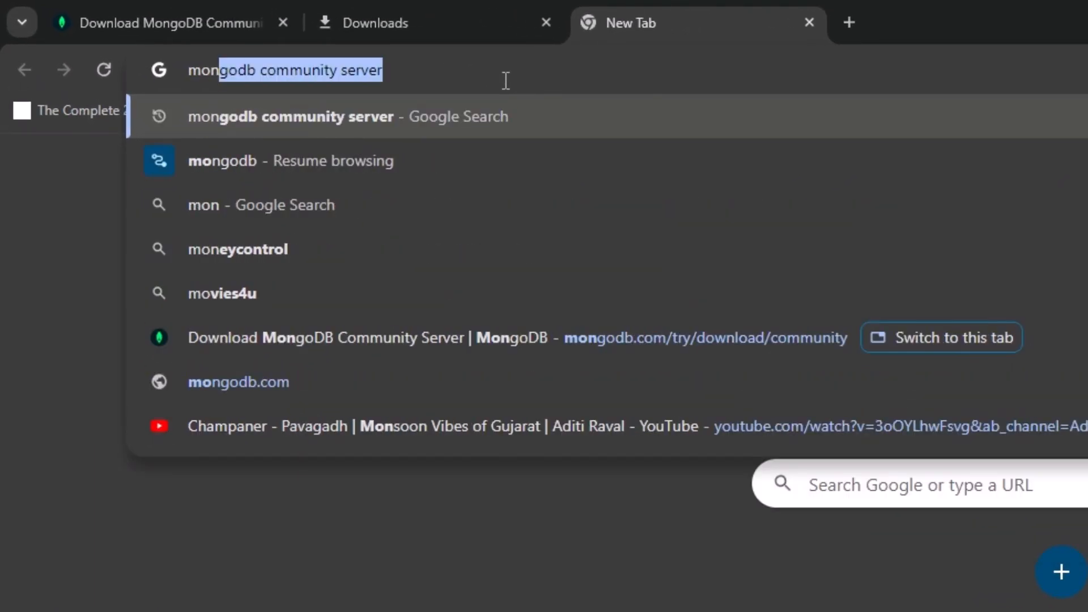
type("g")
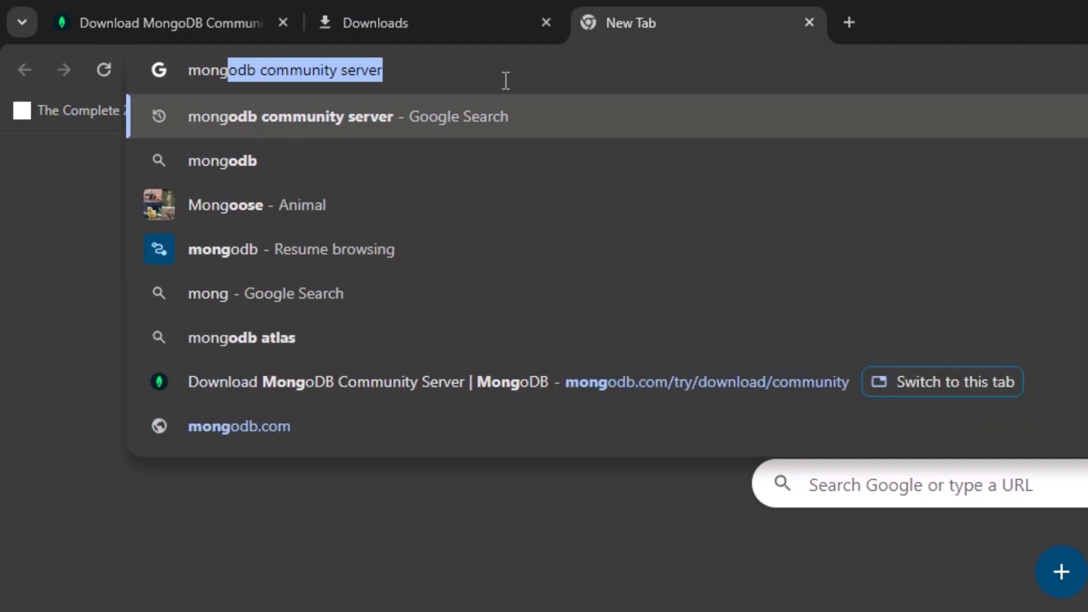
type("odb sg")
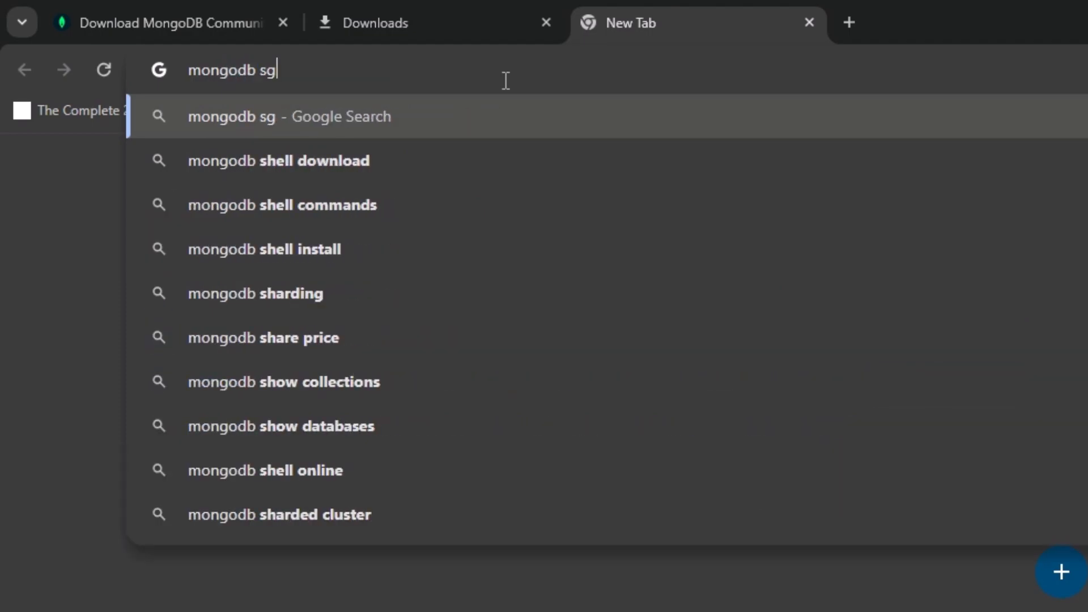
key("Down")
key("Return")
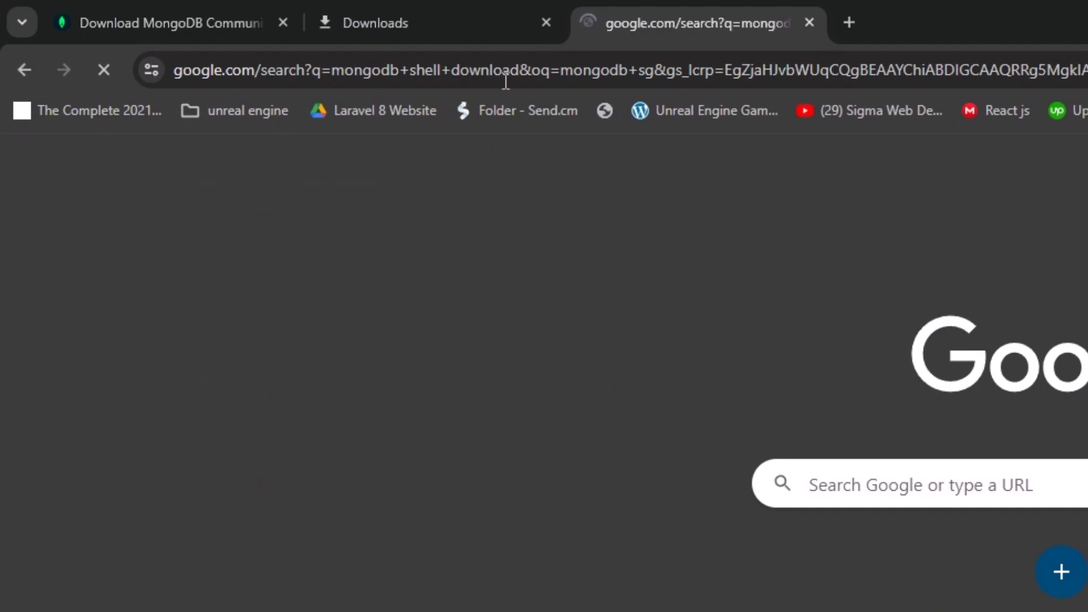
left_click(345, 484)
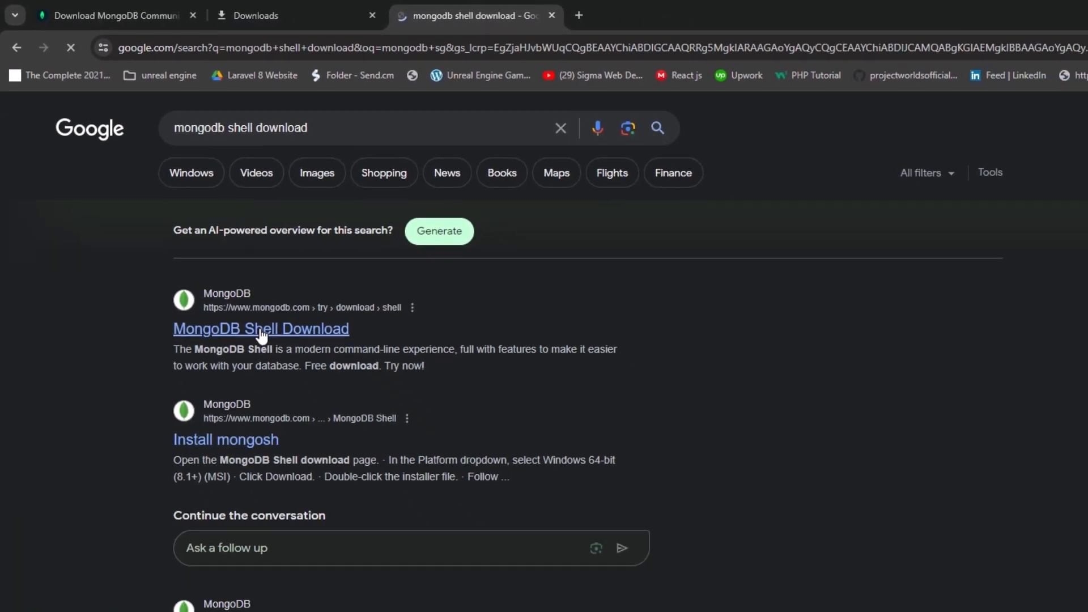
- Download MongoDB Shell version 2.1.5 for Windows x64 (10+) as an msi package
scroll(514, 244, "down", 10)
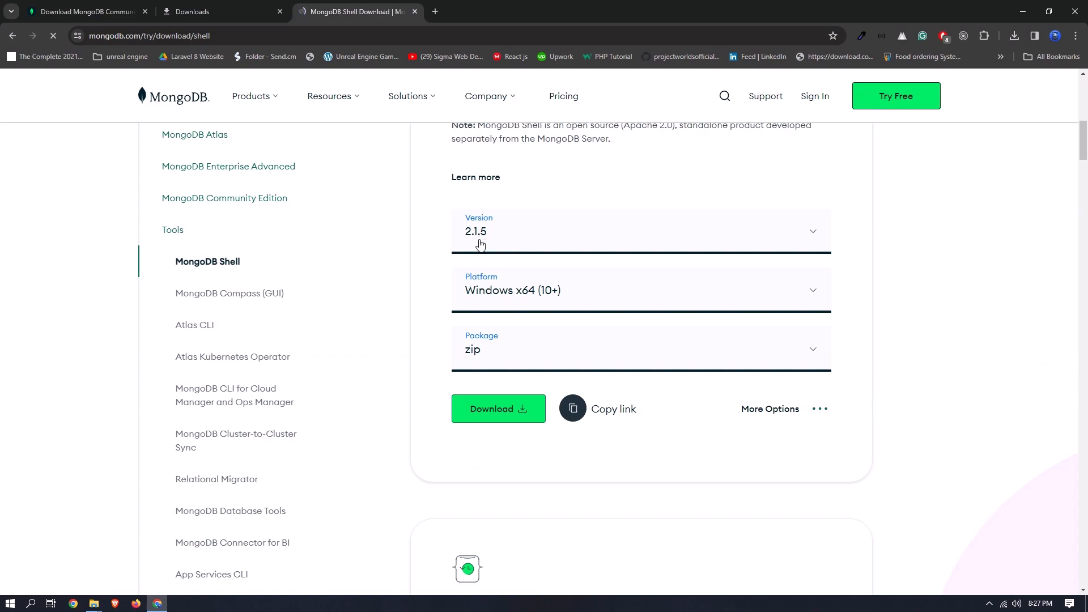
left_click(478, 357)
left_click(482, 406)
left_click(499, 415)
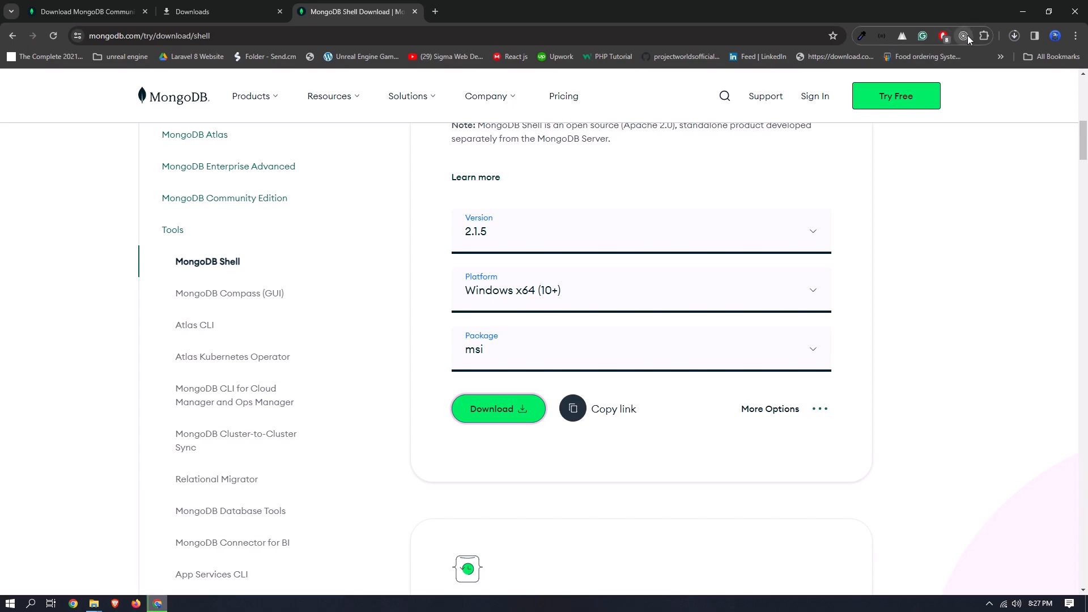
- Launch the downloaded mongosh-2.1.5-x64 installer from the Downloads folder and clear the other windows away
left_click(1014, 36)
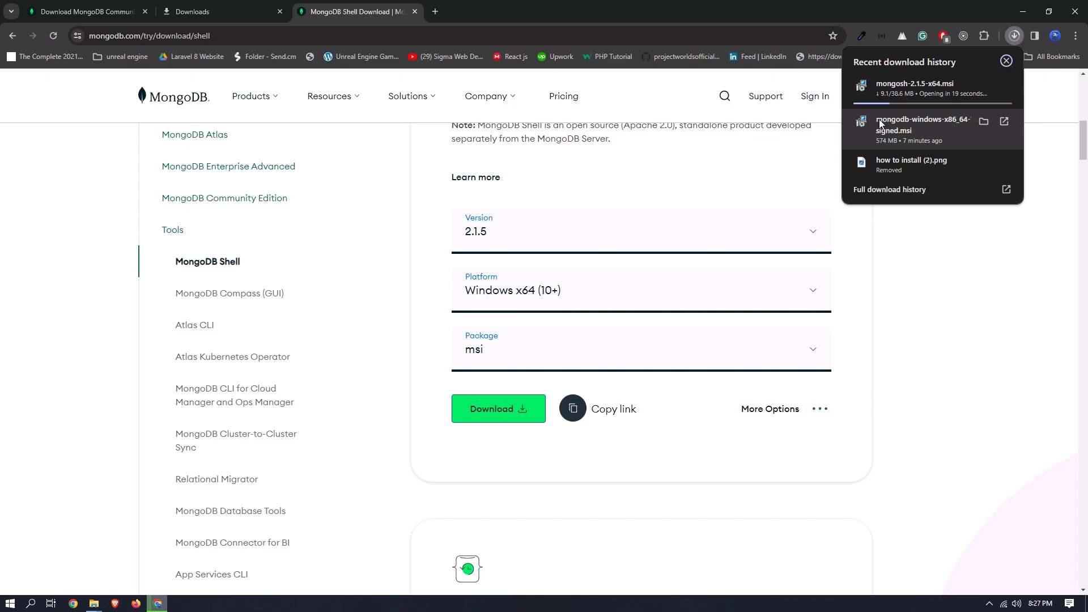
left_click(940, 94)
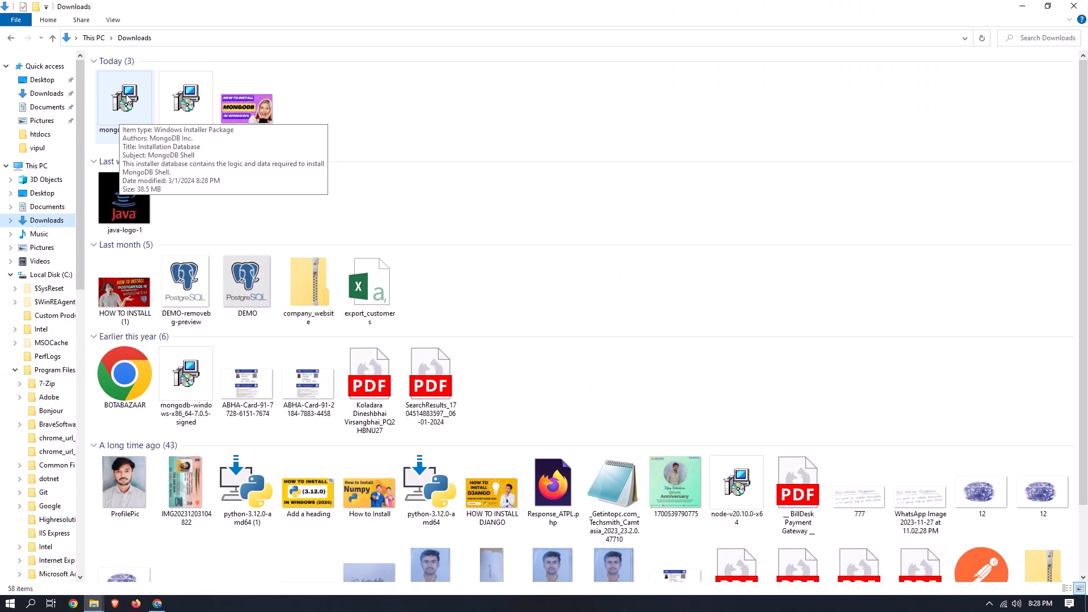
double_click(126, 95)
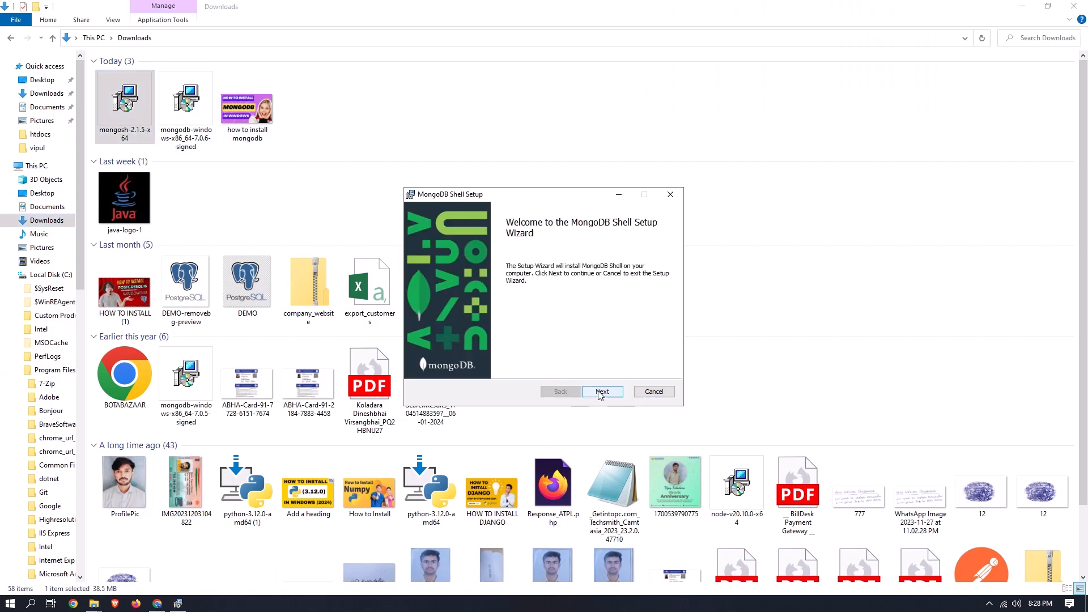
left_click(1037, 6)
left_click(1021, 10)
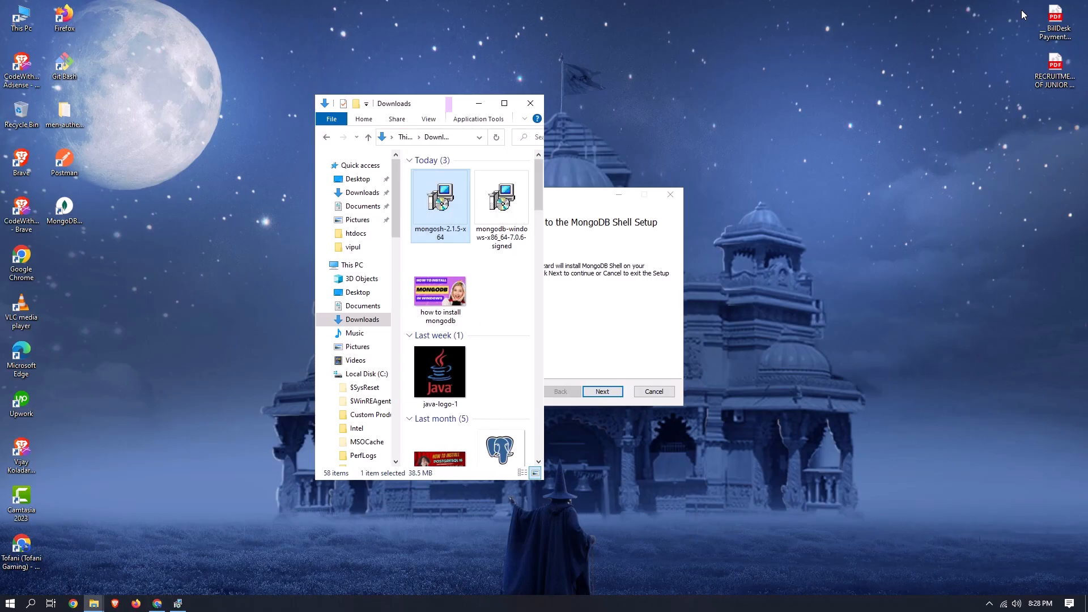
left_click(530, 104)
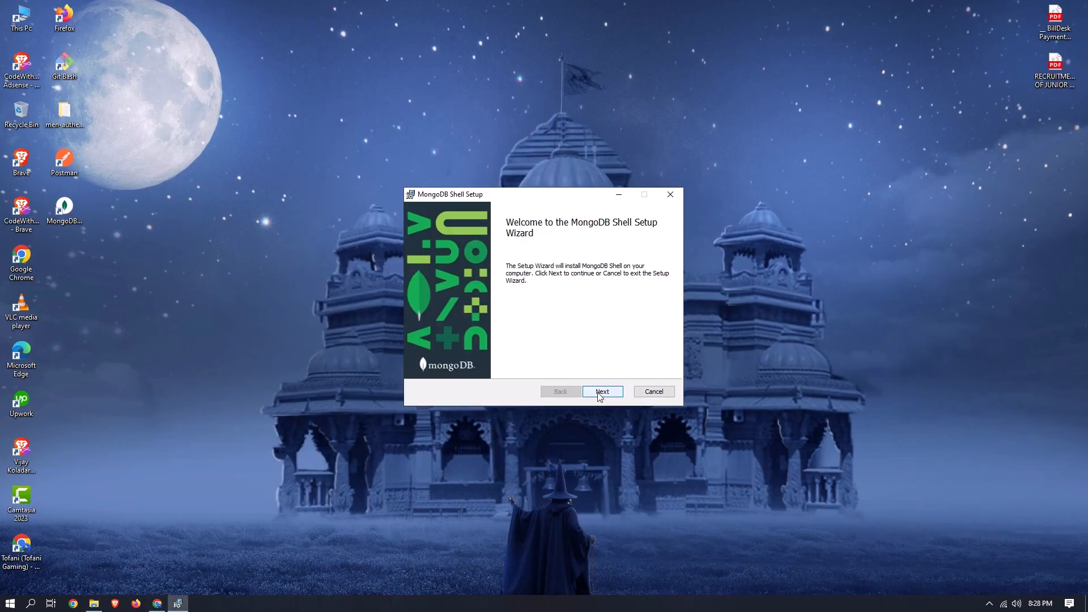
- Install MongoDB Shell to the default folder for the current user only and finish the setup wizard
left_click(602, 390)
left_click(599, 394)
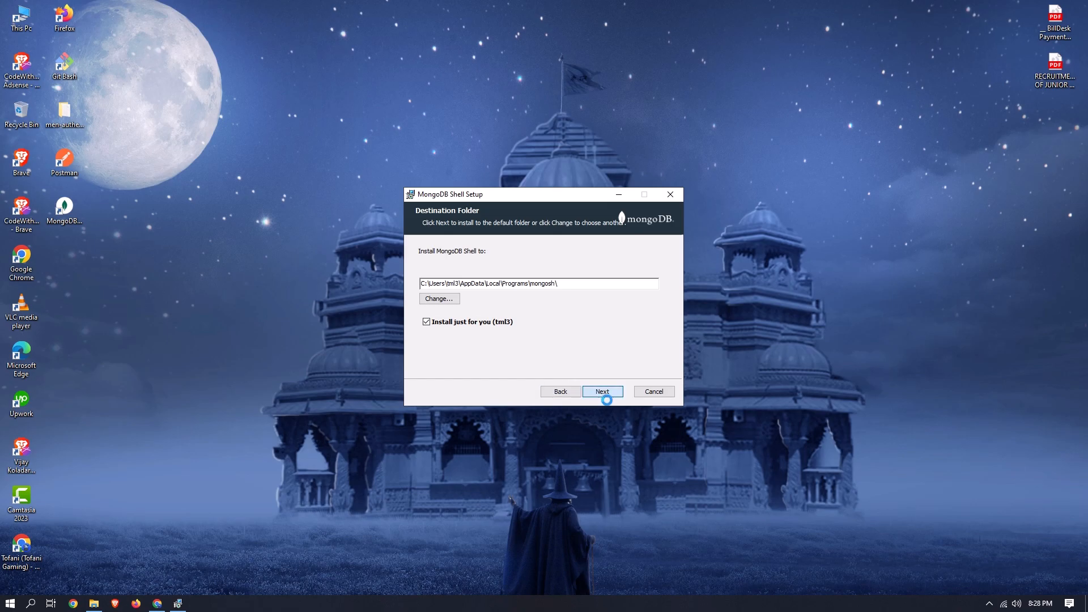
left_click(594, 391)
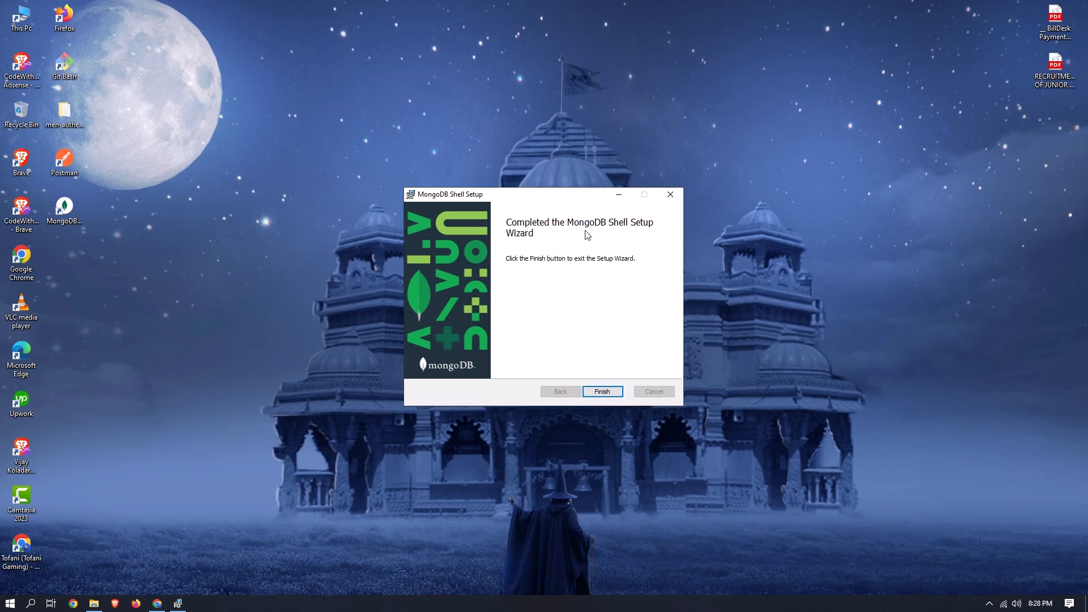
left_click(603, 391)
right_click(389, 200)
left_click(420, 236)
right_click(313, 155)
left_click(346, 187)
right_click(267, 132)
left_click(296, 166)
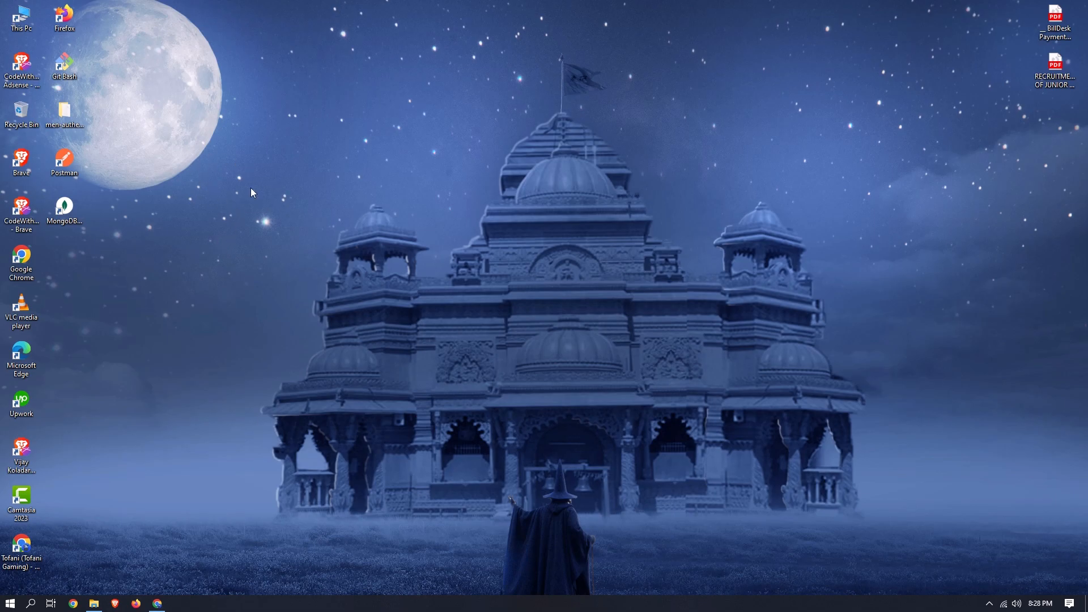
- Open Command Prompt and start the MongoDB shell with the mongosh command
left_click(31, 604)
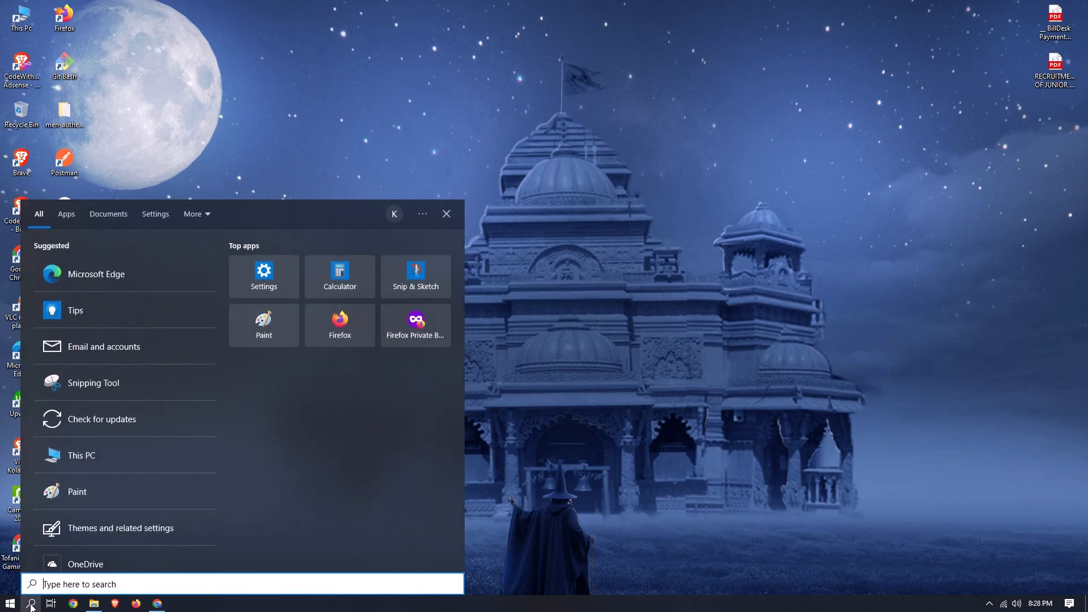
type("cmd")
key("Return")
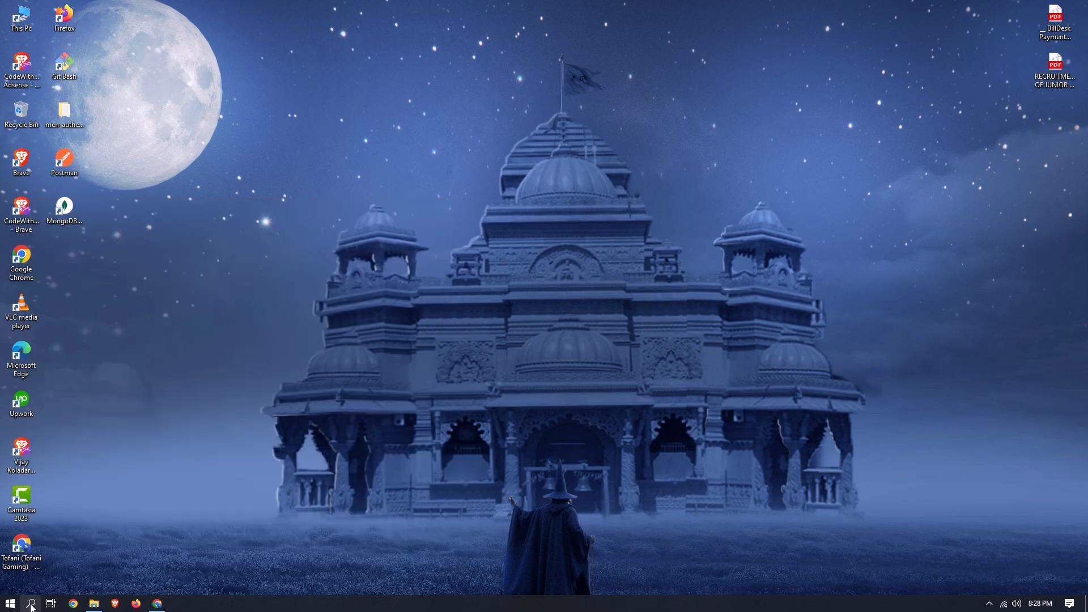
left_click_drag(223, 89, 286, 100)
left_click(247, 142)
type("mongos")
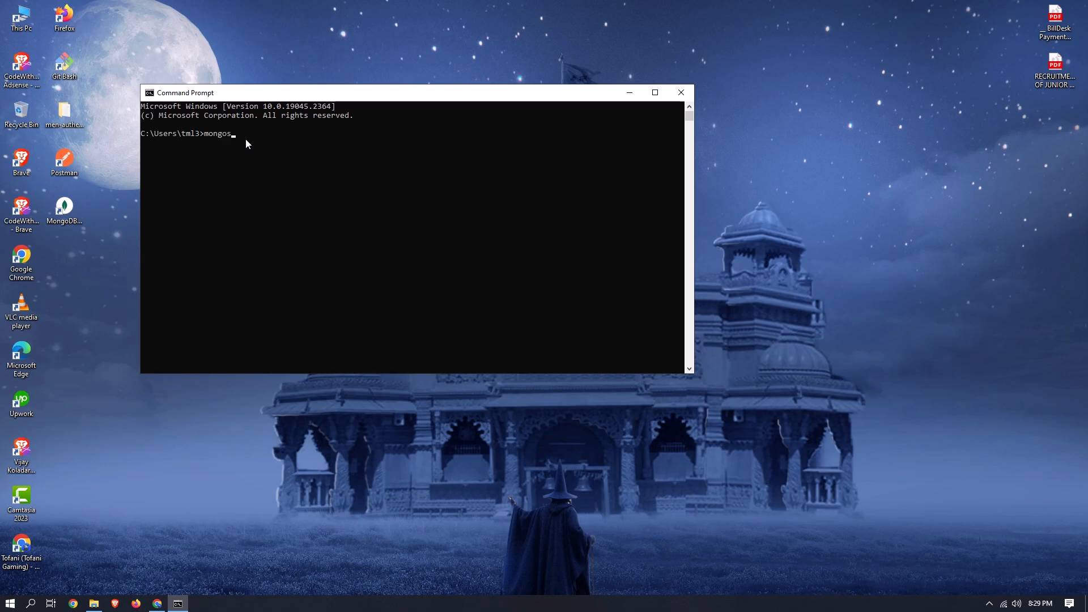
type("h")
key("Return")
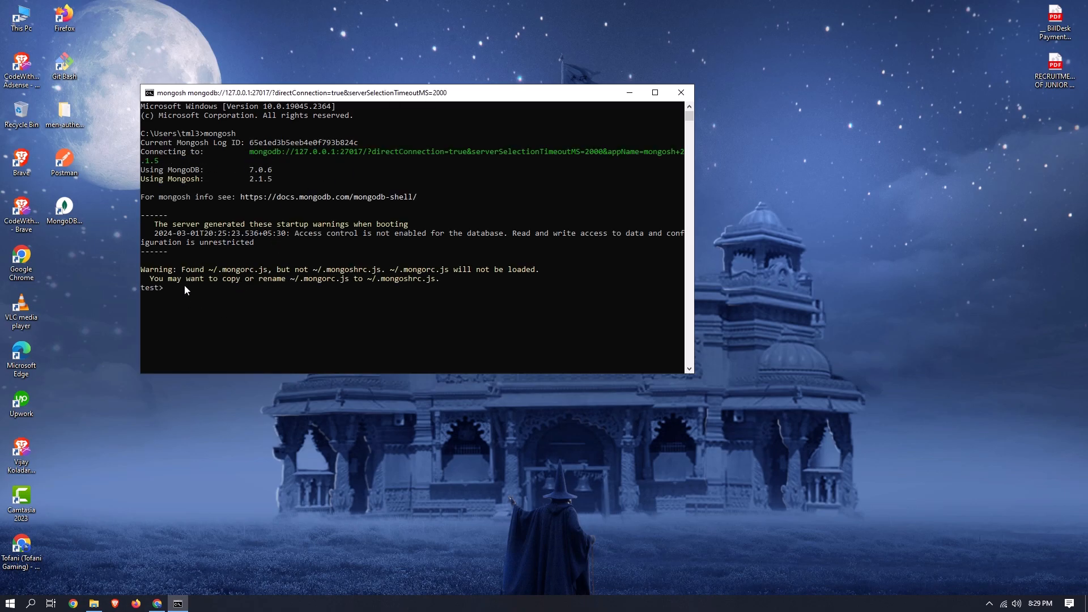
left_click_drag(439, 98, 384, 87)
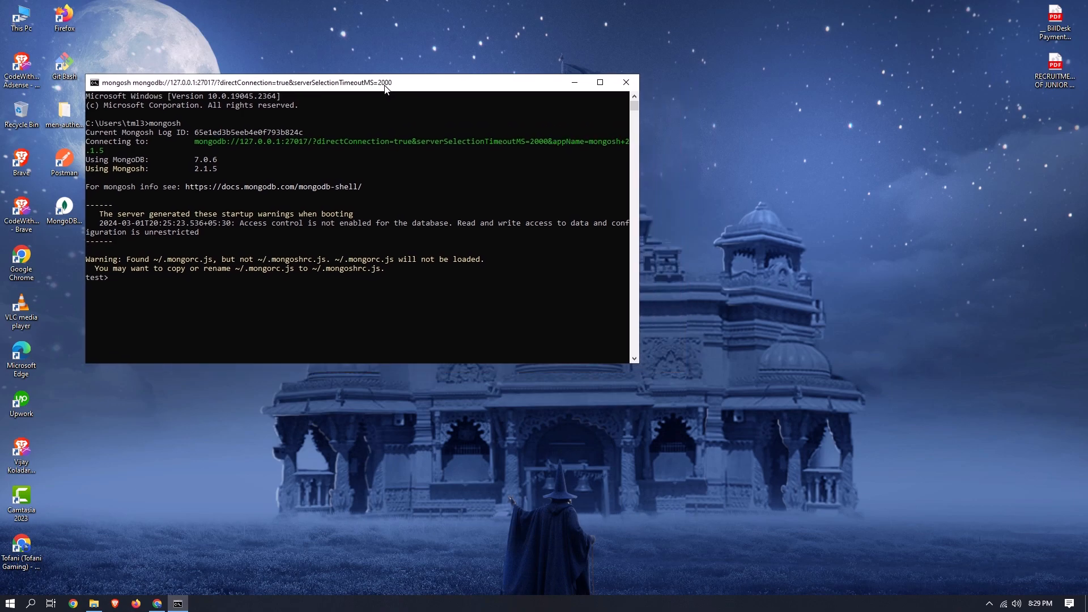
left_click(31, 603)
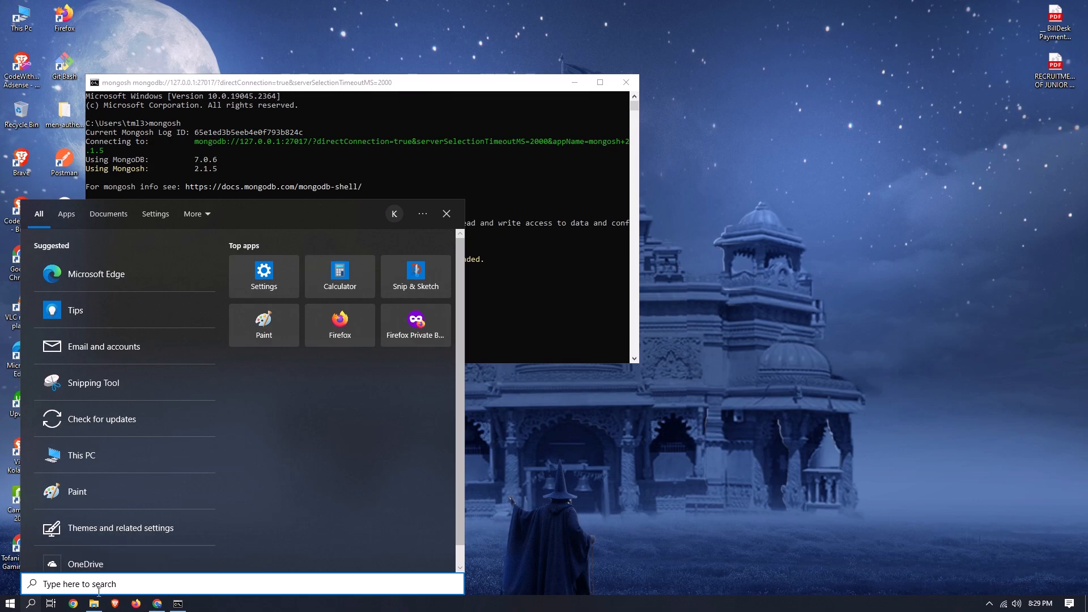
left_click(535, 502)
left_click_drag(371, 85, 394, 85)
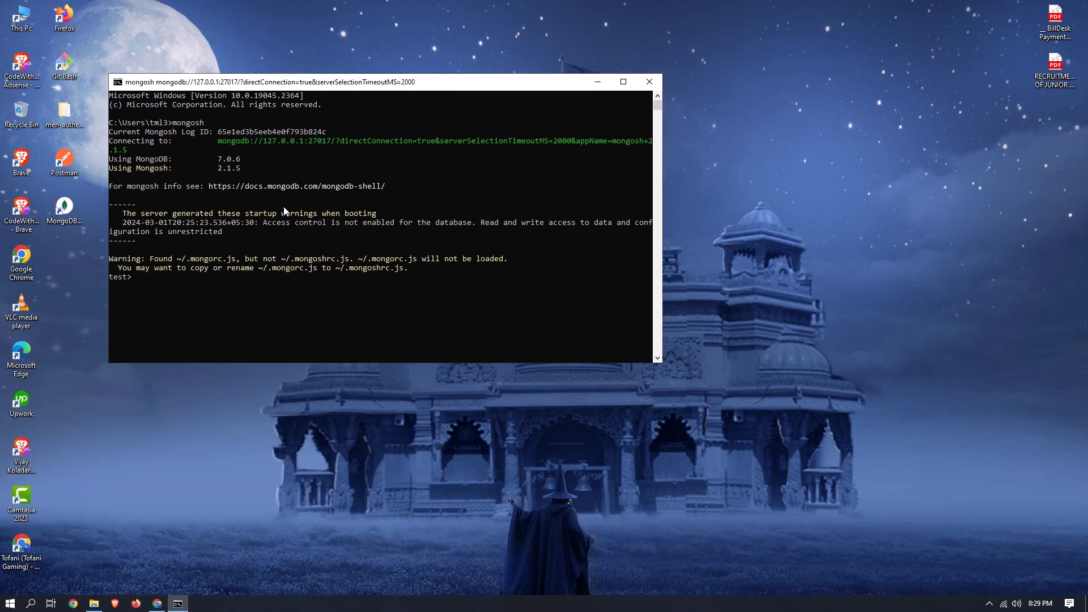
- List the server's databases in the MongoDB shell with the show dbs command
left_click(157, 278)
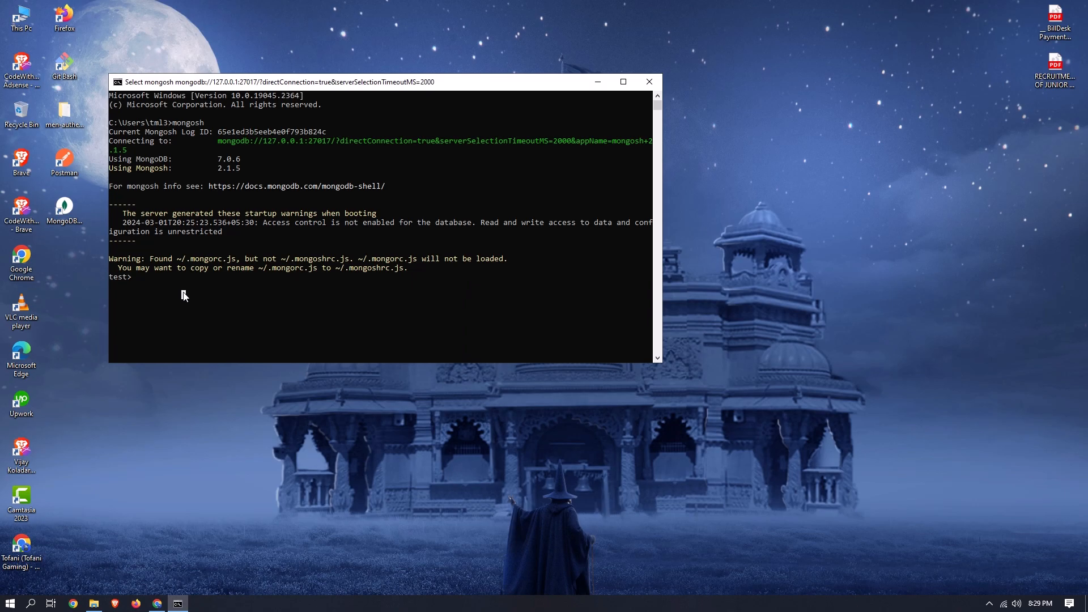
type("show dbs")
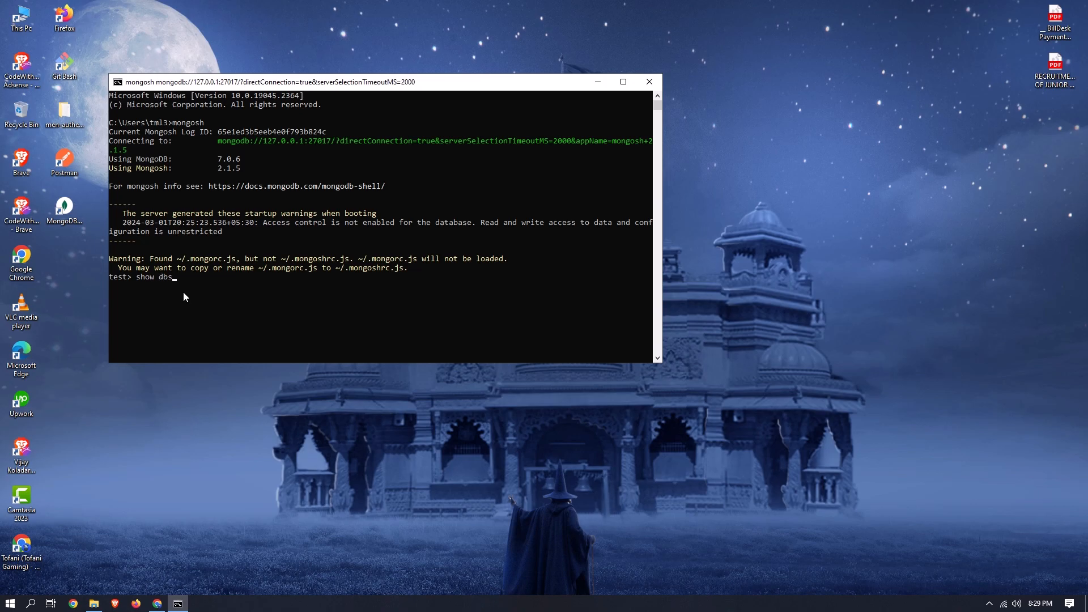
key("Return")
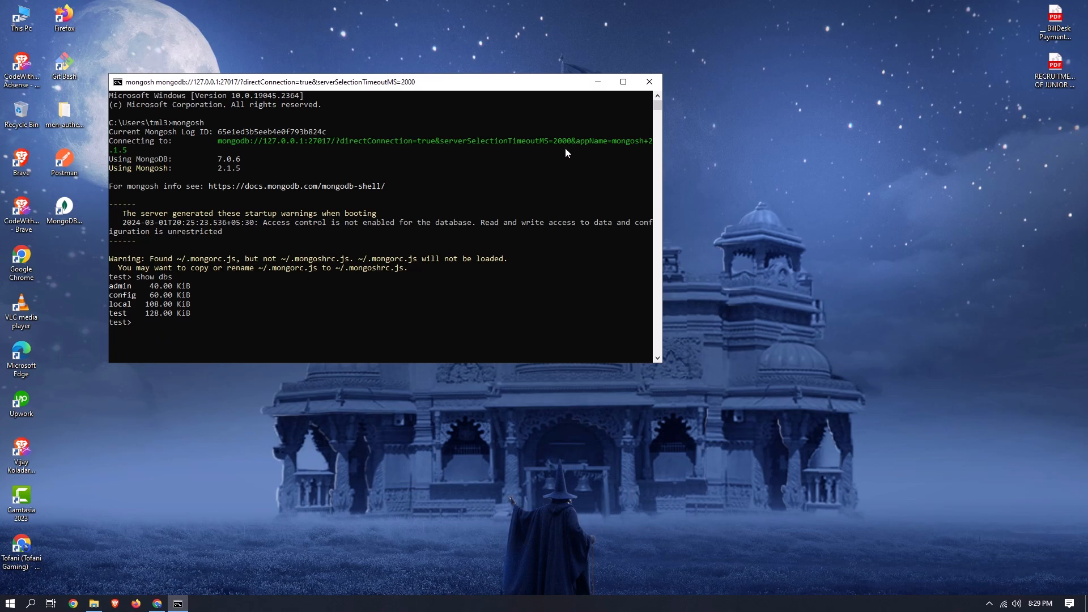
- Close the Command Prompt window running mongosh and refresh the desktop
left_click(650, 84)
right_click(466, 103)
left_click(492, 133)
right_click(415, 101)
left_click(442, 136)
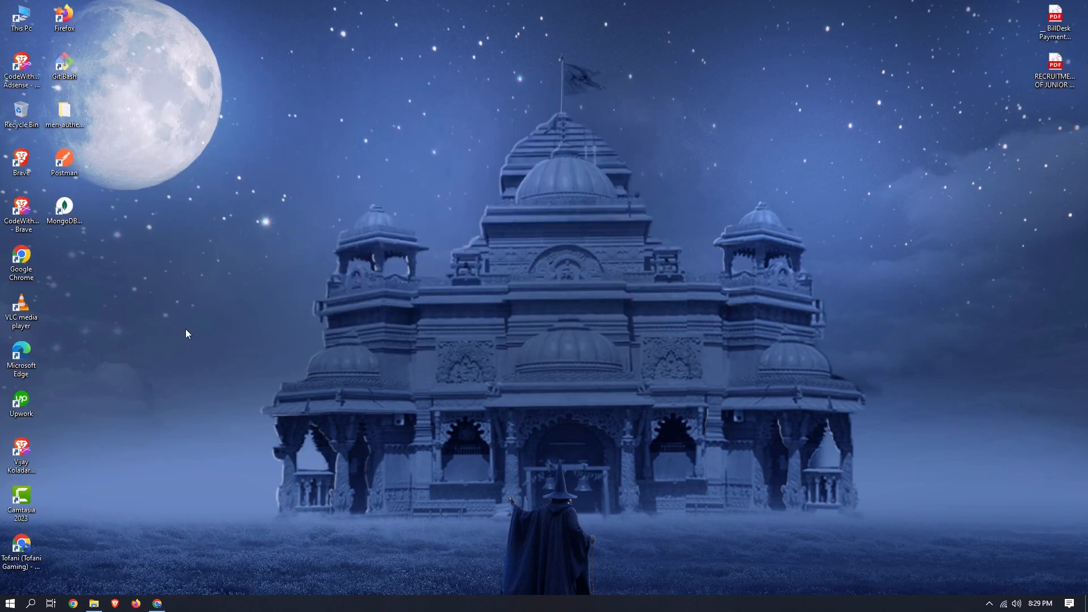
- Launch MongoDB Compass and connect to the local deployment at mongodb://localhost:27017/
left_click(31, 604)
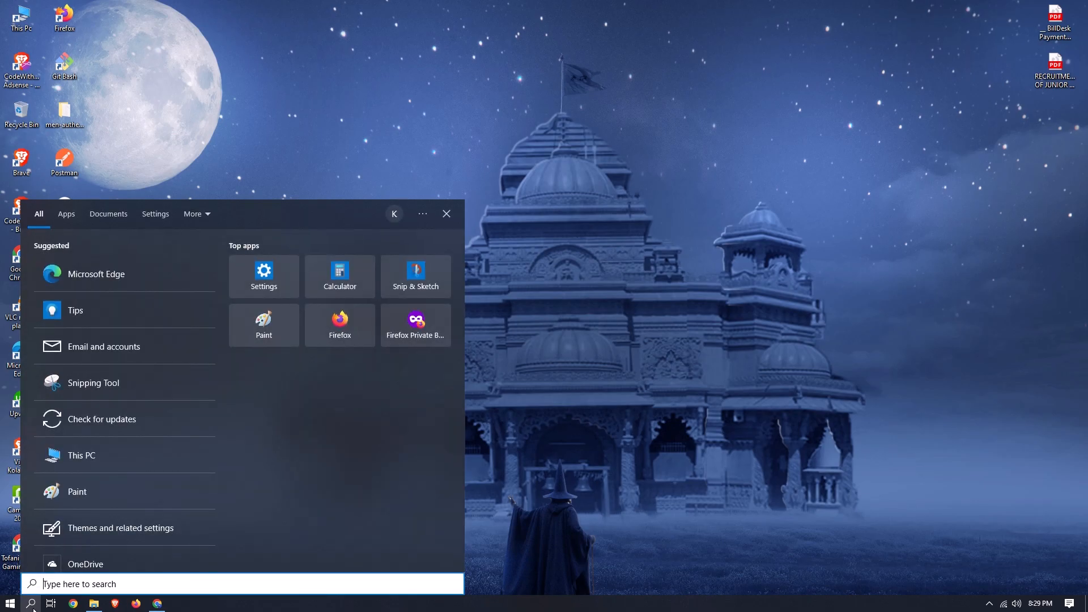
type("mong")
key("Return")
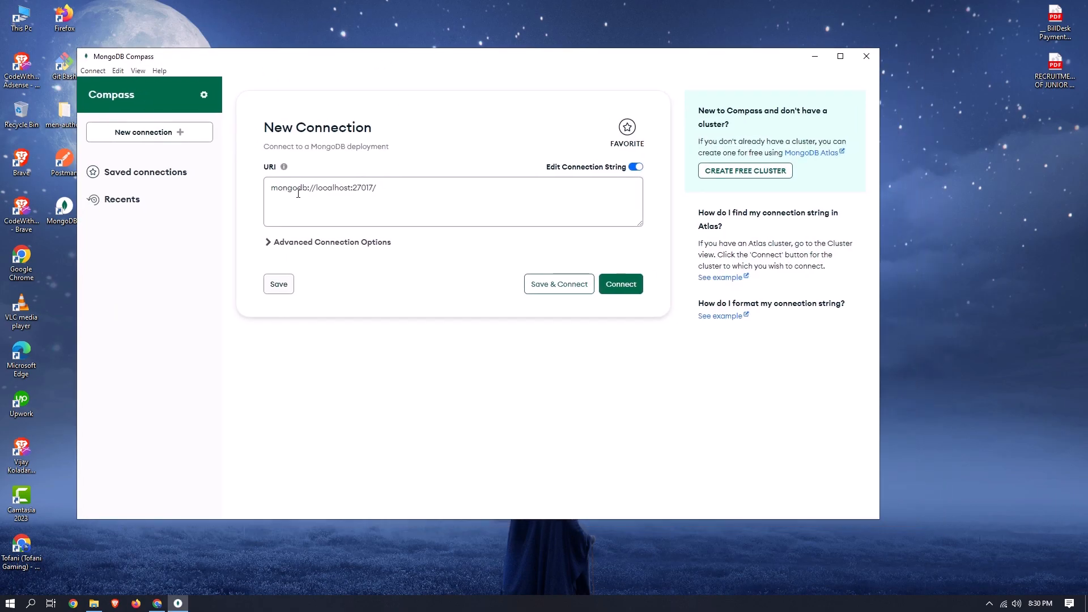
left_click_drag(274, 193, 383, 193)
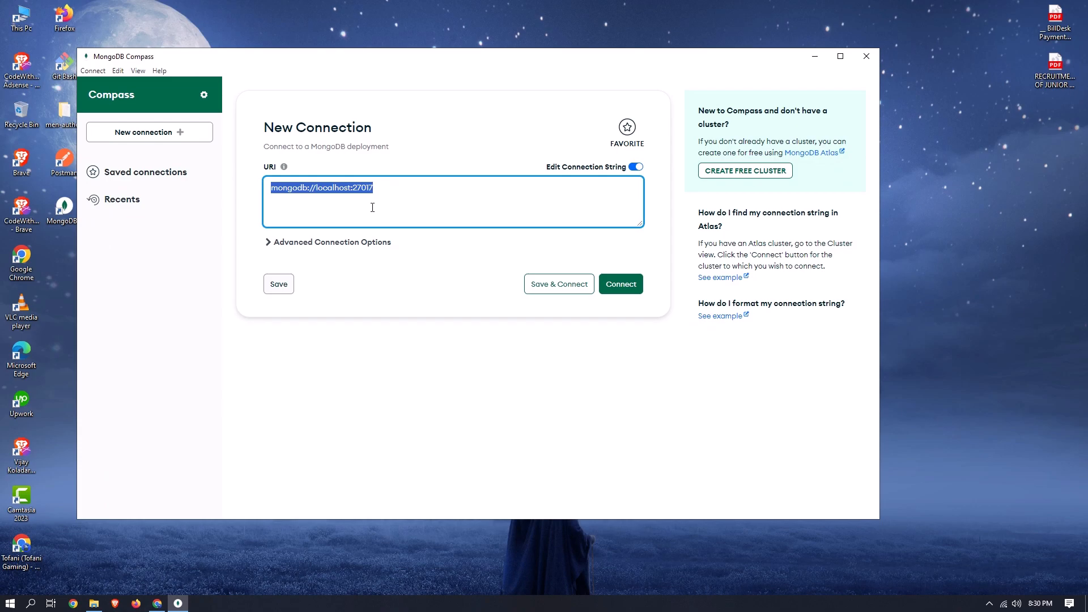
left_click(622, 285)
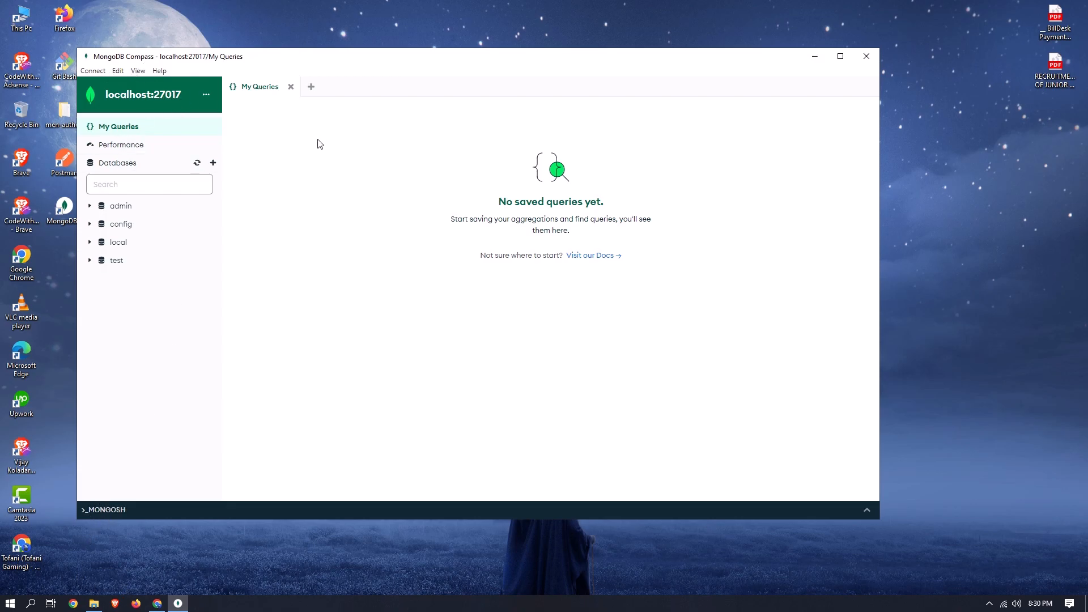
- Switch to Chrome with the CodeWithViju YouTube channel page
key("alt+Tab")
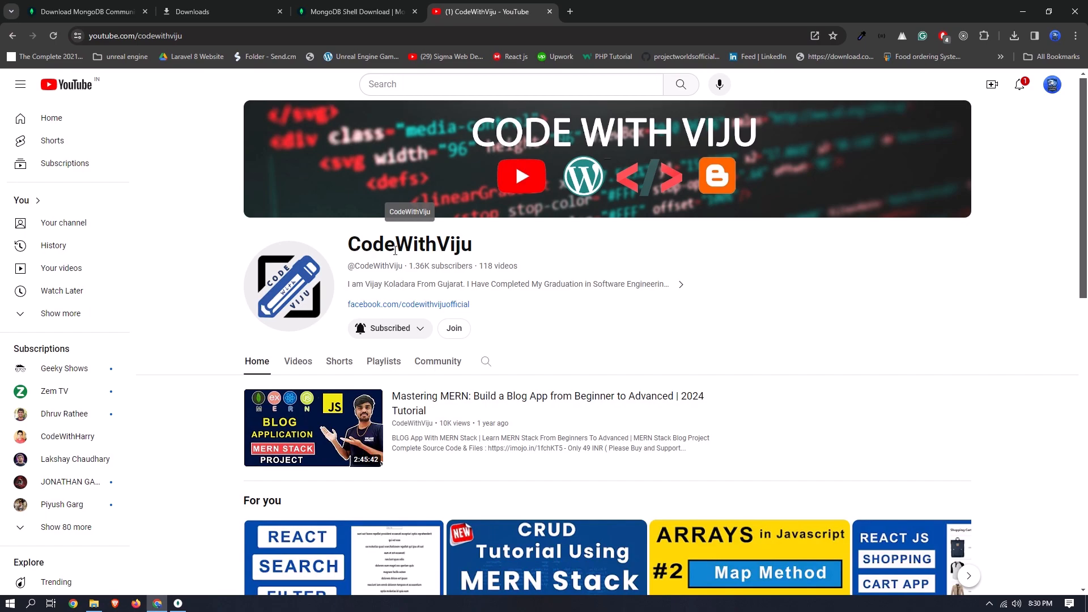